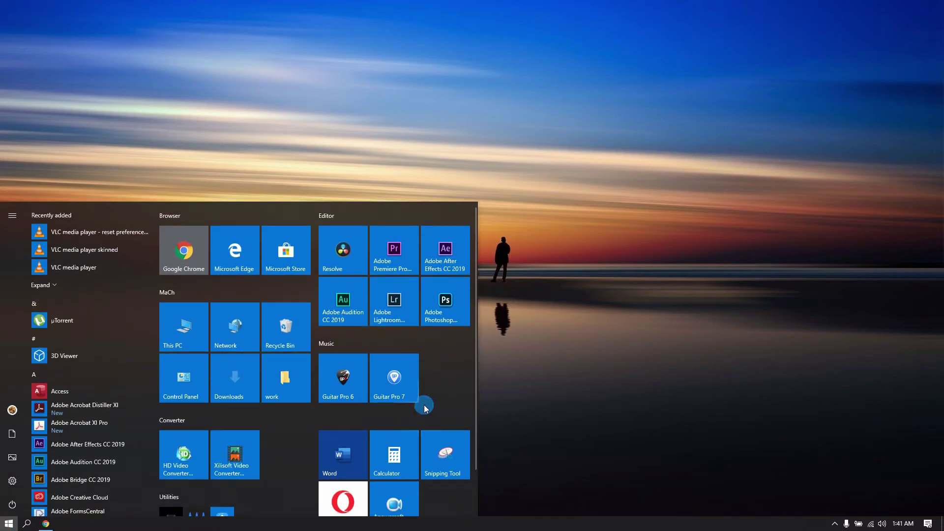
# Step: Launch Photoshop and view the recent files as a list, ending back in thumbnail view
pyautogui.click(450, 312)
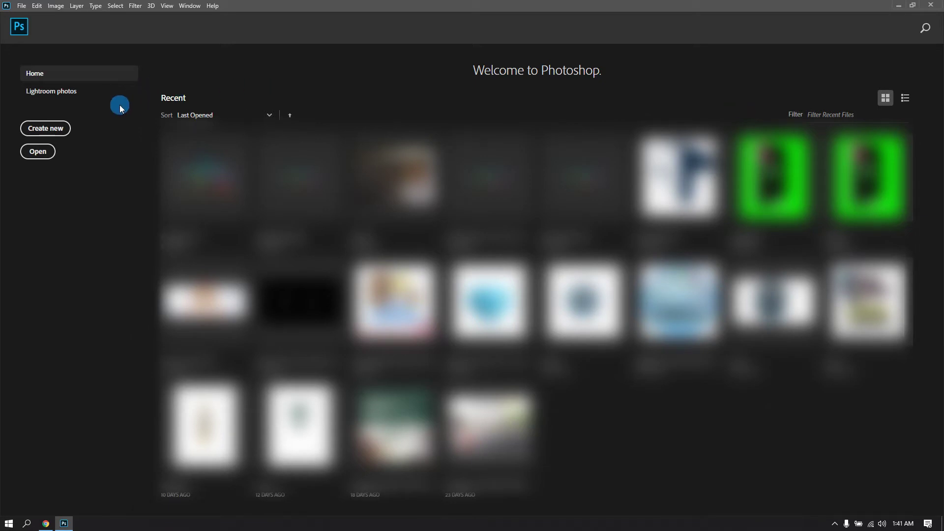
pyautogui.click(905, 98)
pyautogui.click(886, 98)
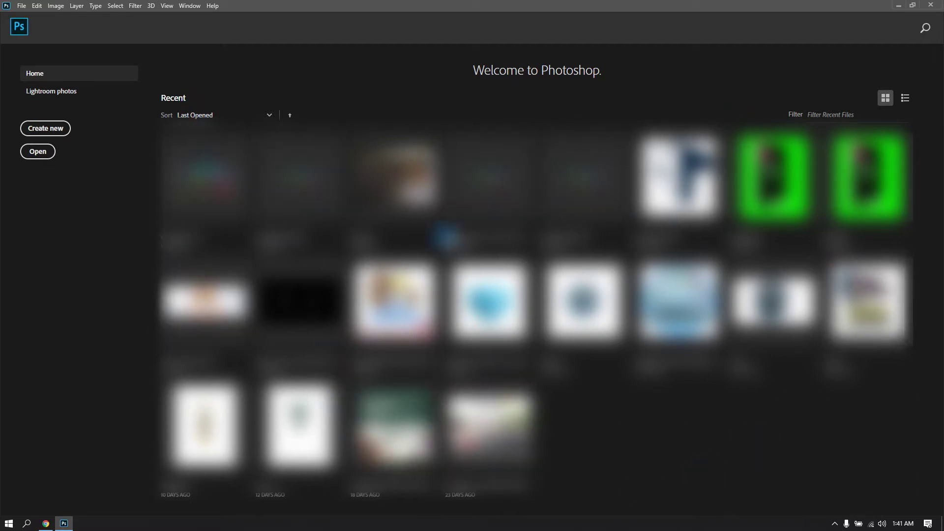
pyautogui.click(905, 98)
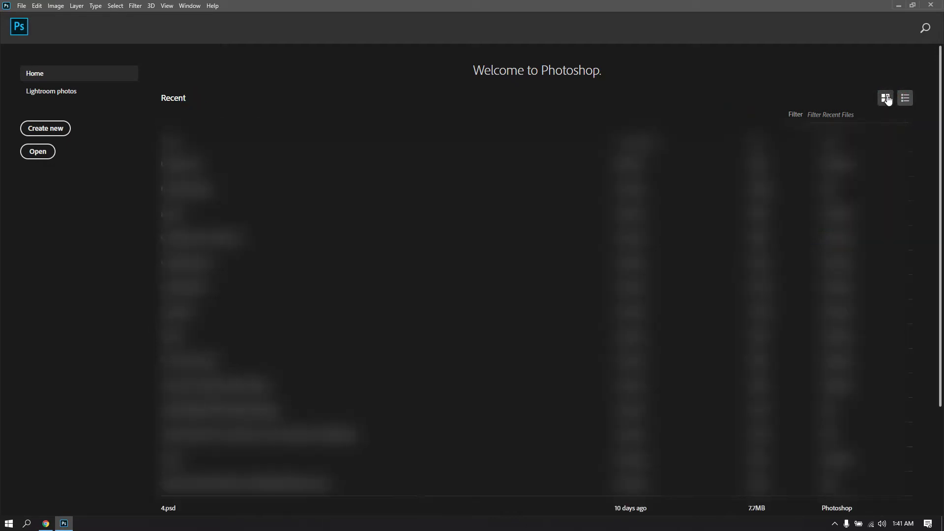
pyautogui.click(886, 98)
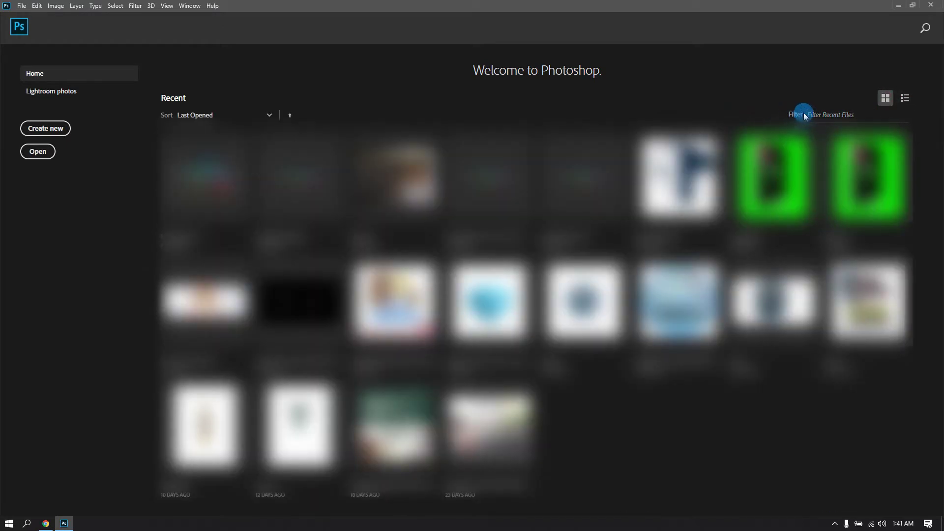
# Step: Look at the search page and the Lightroom photos page, returning to the home screen
pyautogui.click(798, 116)
pyautogui.click(929, 31)
pyautogui.click(653, 61)
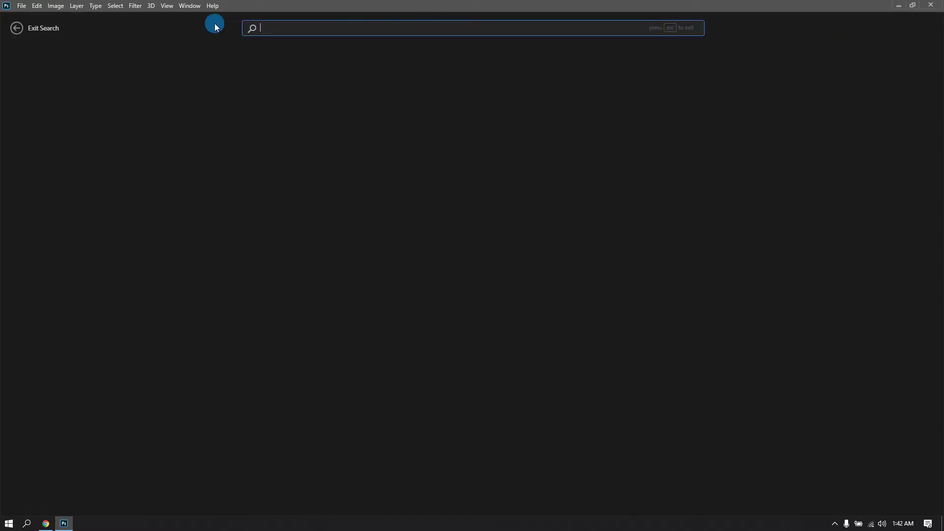
pyautogui.click(16, 28)
pyautogui.click(902, 57)
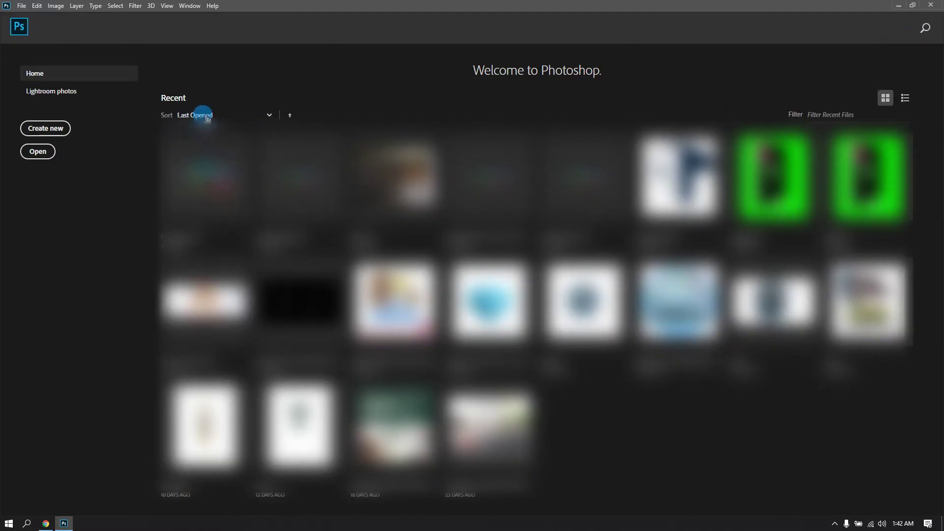
pyautogui.click(65, 93)
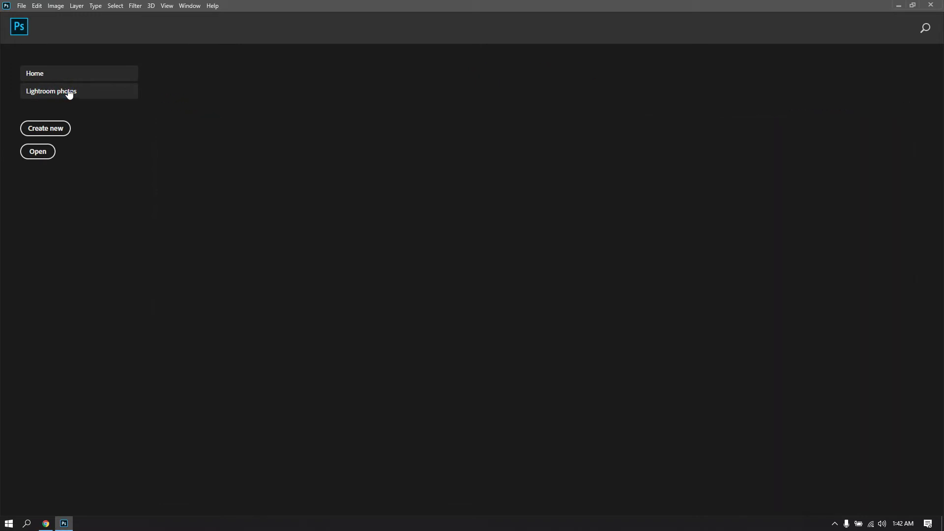
pyautogui.click(43, 74)
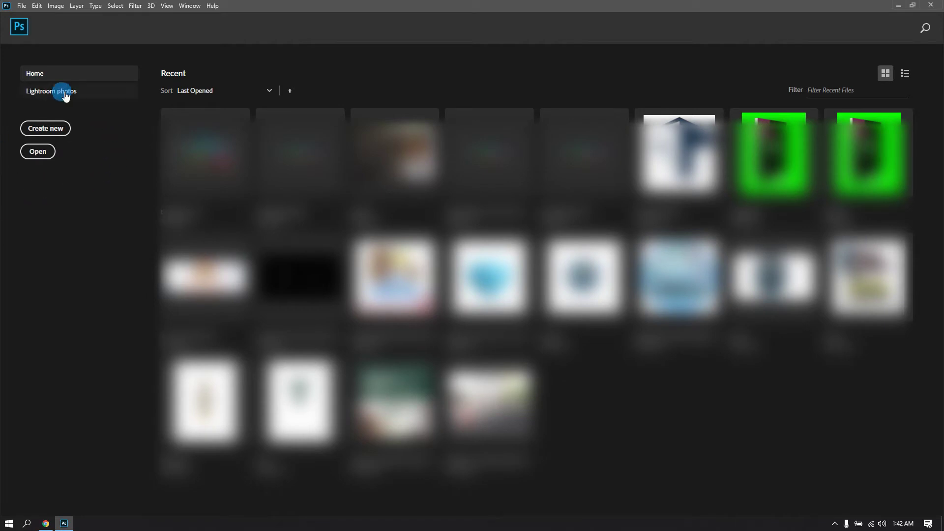
# Step: Start a new document and look through the recently used document presets
pyautogui.click(49, 128)
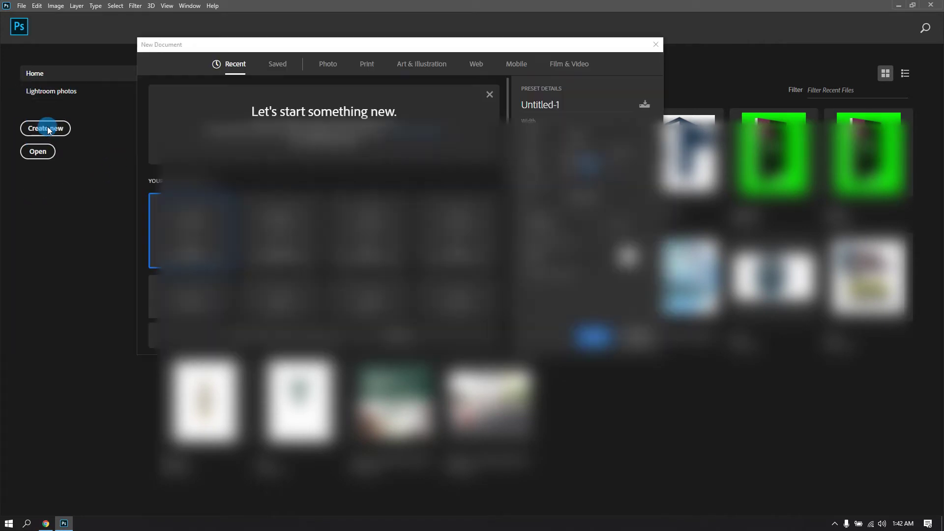
pyautogui.moveTo(223, 68); pyautogui.dragTo(202, 84)
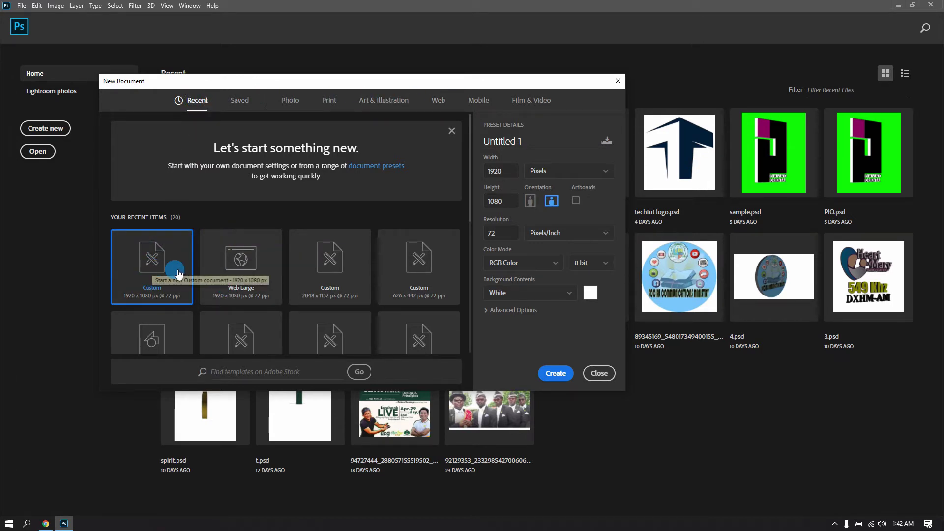
pyautogui.scroll(-1, 388, 287)
pyautogui.scroll(-5, 388, 287)
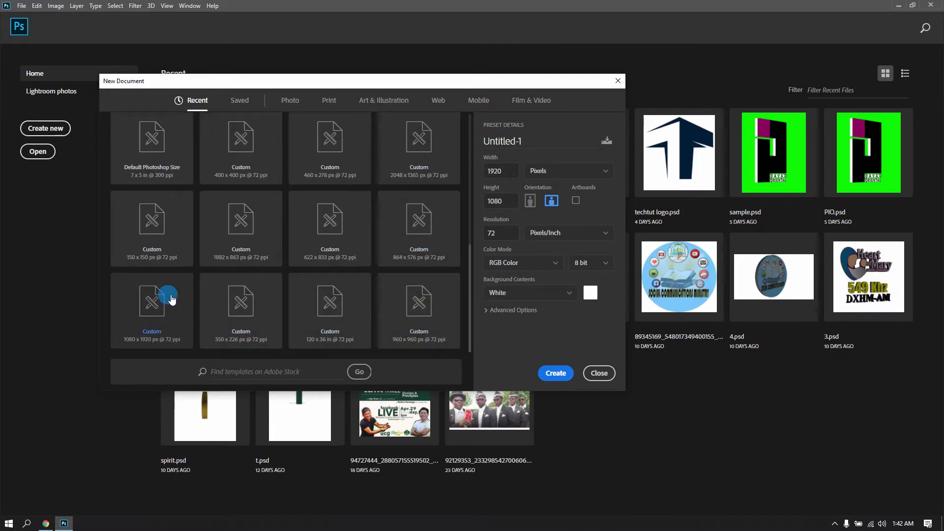
pyautogui.scroll(6, 166, 285)
pyautogui.scroll(3, 167, 279)
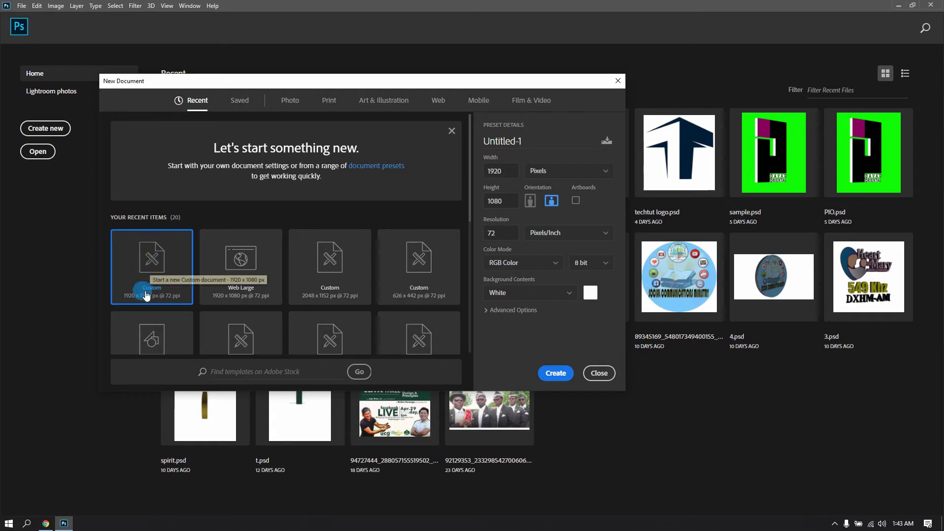
# Step: Examine the width and resolution settings of the first recent preset
pyautogui.click(499, 173)
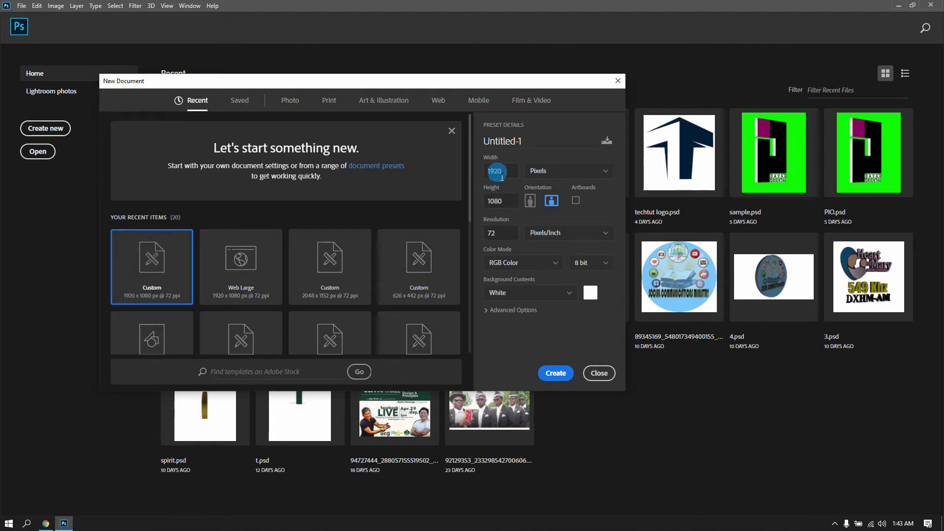
pyautogui.moveTo(506, 173); pyautogui.dragTo(488, 175)
pyautogui.moveTo(506, 234); pyautogui.dragTo(480, 239)
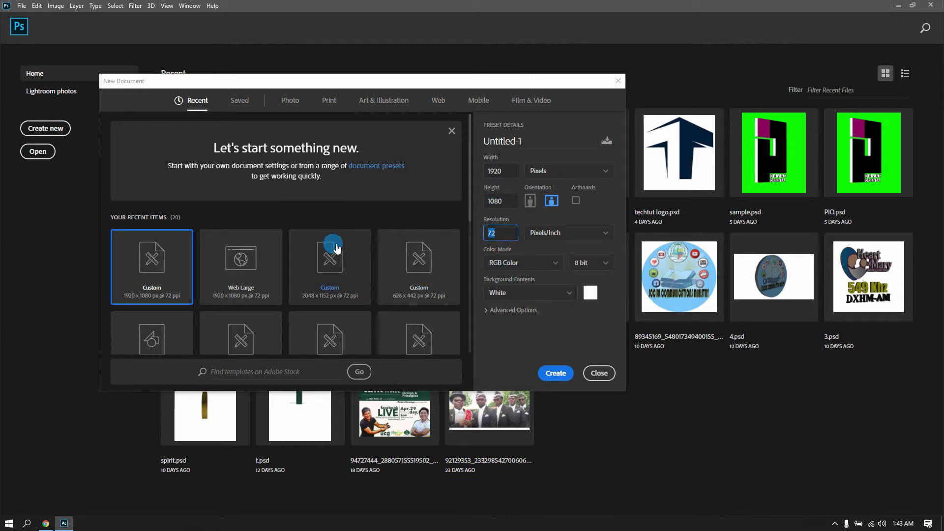
pyautogui.click(197, 125)
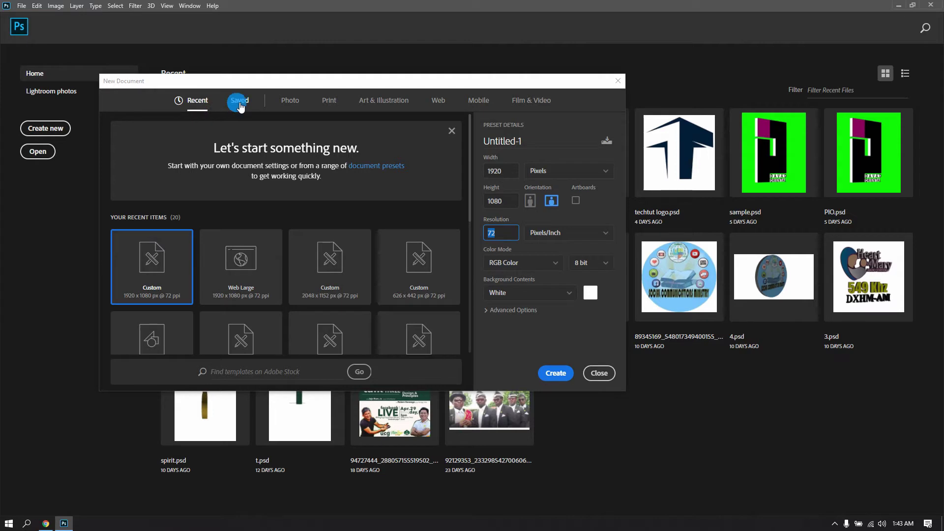
# Step: Show the saved document presets and examine the height and document name settings of Saved 1
pyautogui.click(241, 103)
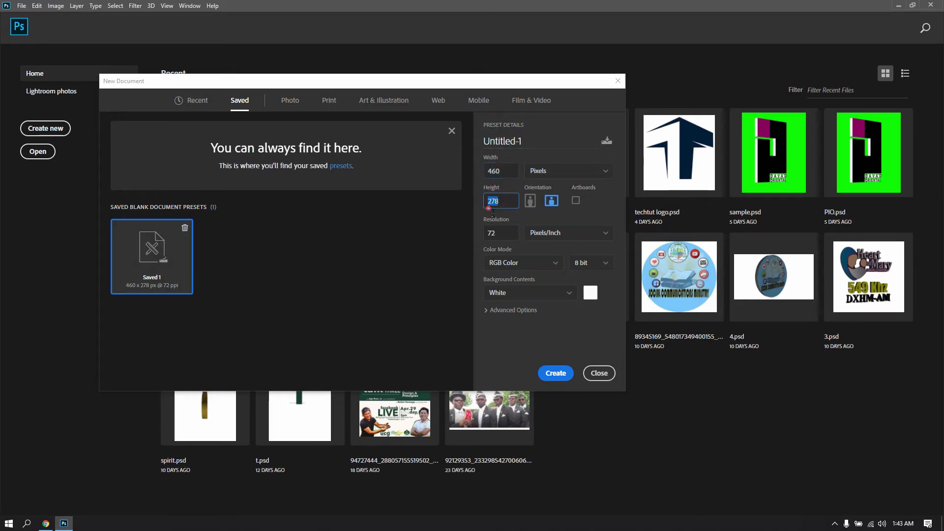
pyautogui.press('Tab')
pyautogui.moveTo(520, 142); pyautogui.dragTo(490, 146)
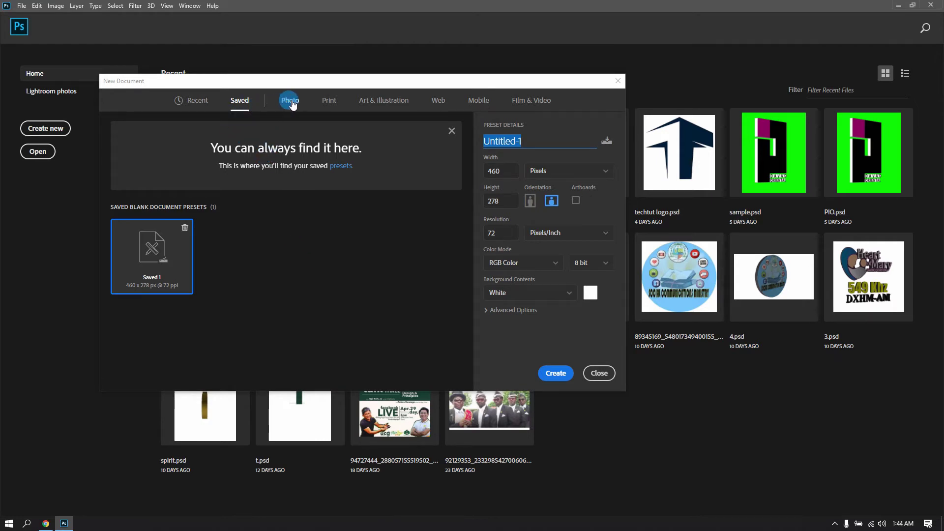
# Step: Compare the landscape and portrait presets for photo documents, ending with Portrait, 5 x 7 selected
pyautogui.click(291, 103)
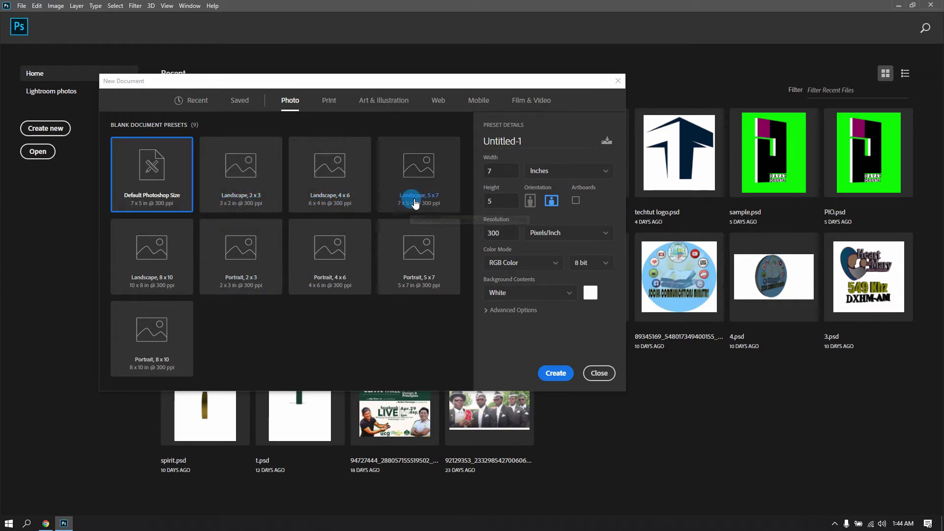
pyautogui.click(418, 171)
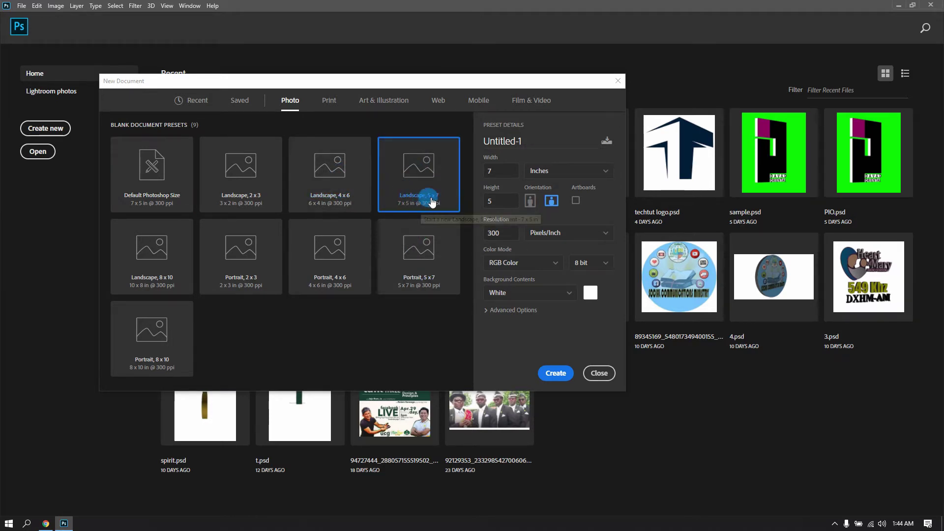
pyautogui.click(331, 186)
pyautogui.click(413, 185)
pyautogui.click(408, 256)
pyautogui.click(341, 270)
pyautogui.click(238, 272)
pyautogui.click(175, 272)
pyautogui.click(154, 320)
pyautogui.click(186, 265)
pyautogui.click(283, 250)
pyautogui.click(334, 248)
pyautogui.click(411, 249)
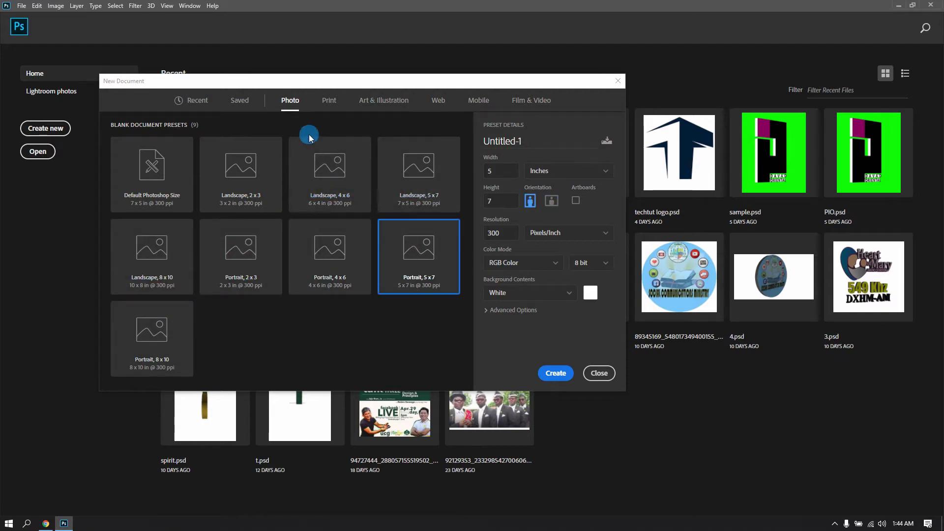
# Step: Review the blank document presets for Print, Art & Illustration, Web and Mobile
pyautogui.click(324, 101)
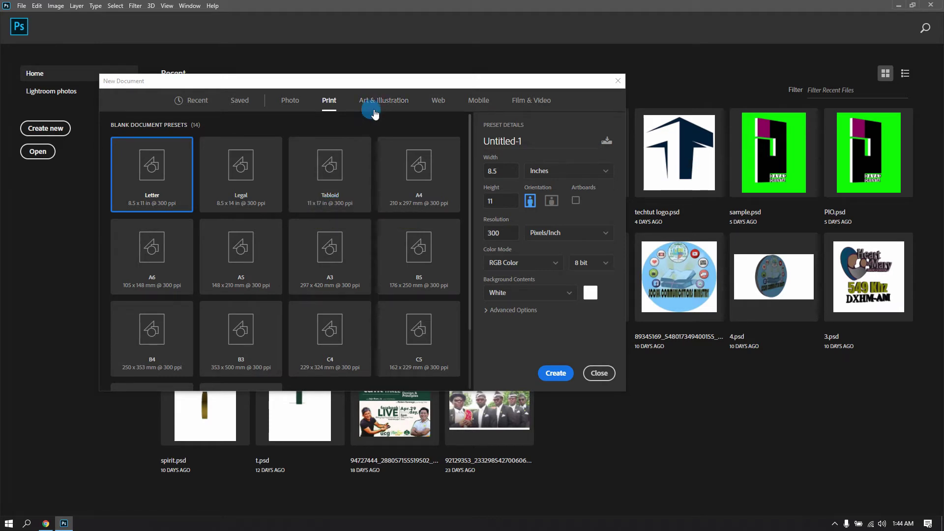
pyautogui.click(377, 102)
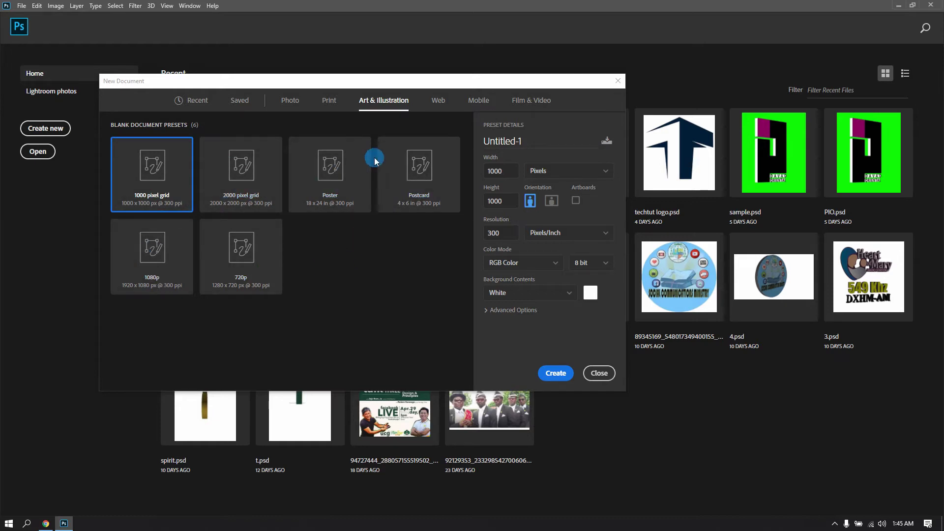
pyautogui.click(440, 104)
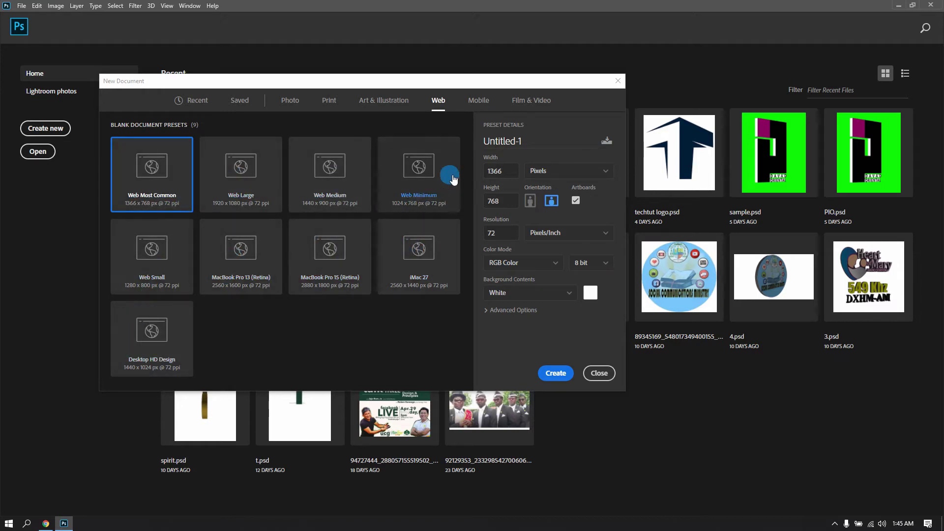
pyautogui.click(479, 100)
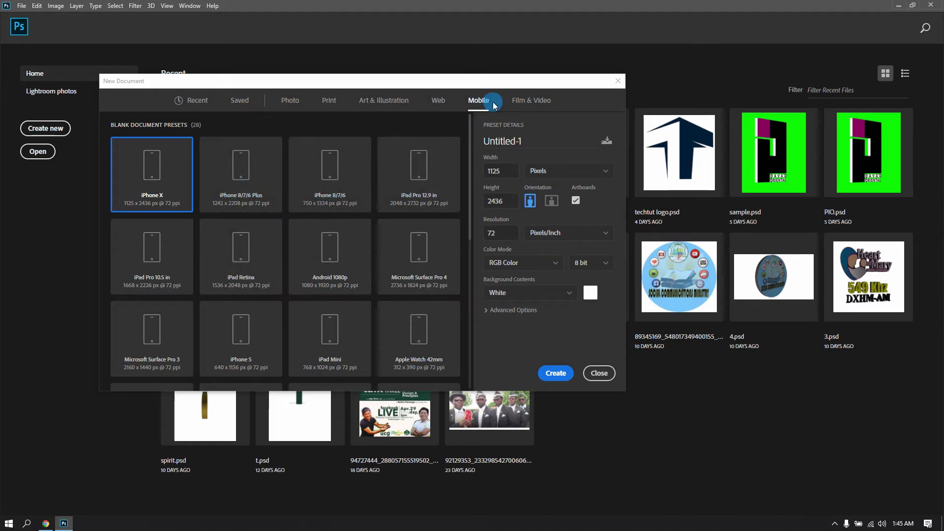
# Step: Choose the HDTV 1080p preset under Film & Video and examine the other video presets and its dimensions
pyautogui.click(529, 102)
pyautogui.click(187, 181)
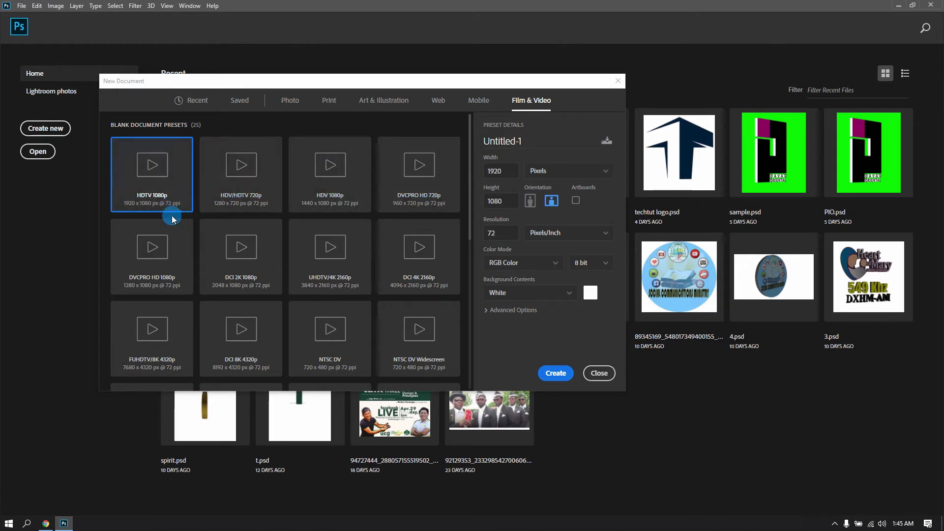
pyautogui.scroll(-3, 270, 202)
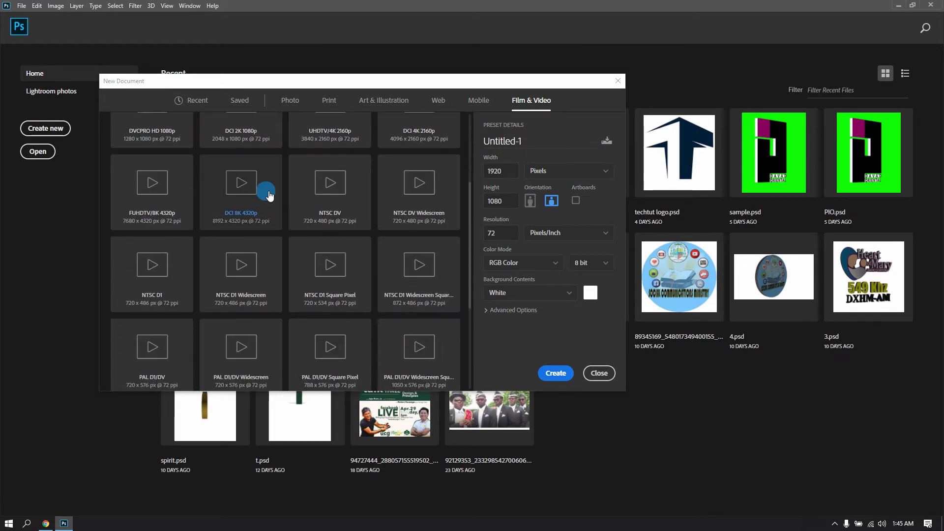
pyautogui.scroll(3, 270, 195)
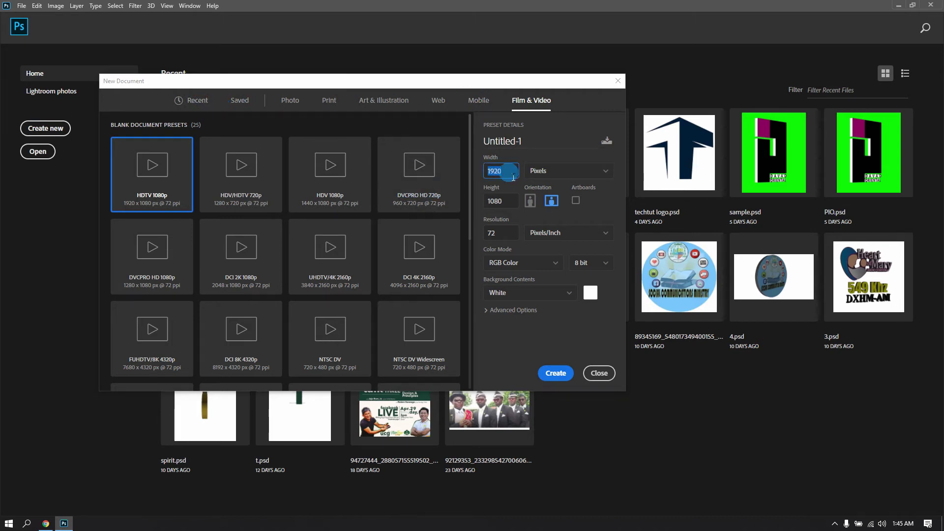
pyautogui.click(500, 202)
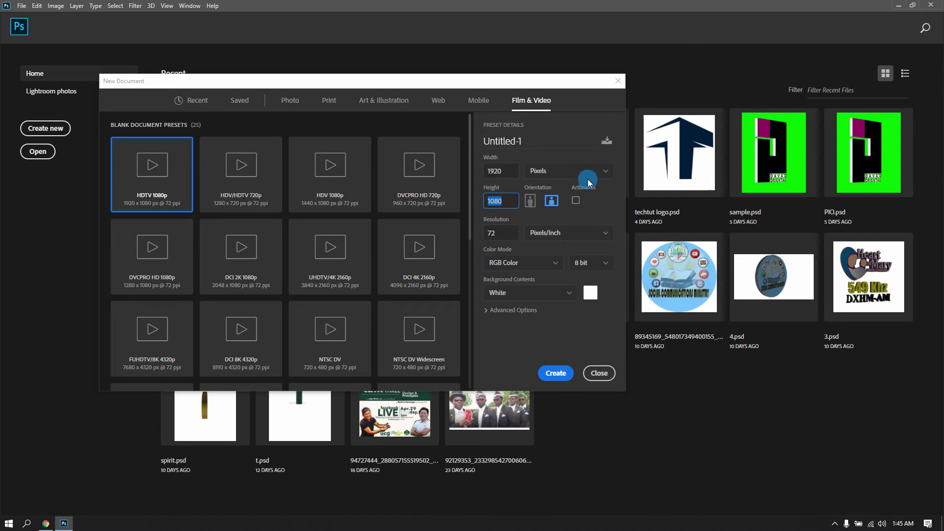
# Step: Dismiss the new document setup without creating anything and quit Photoshop
pyautogui.moveTo(332, 83); pyautogui.dragTo(422, 91)
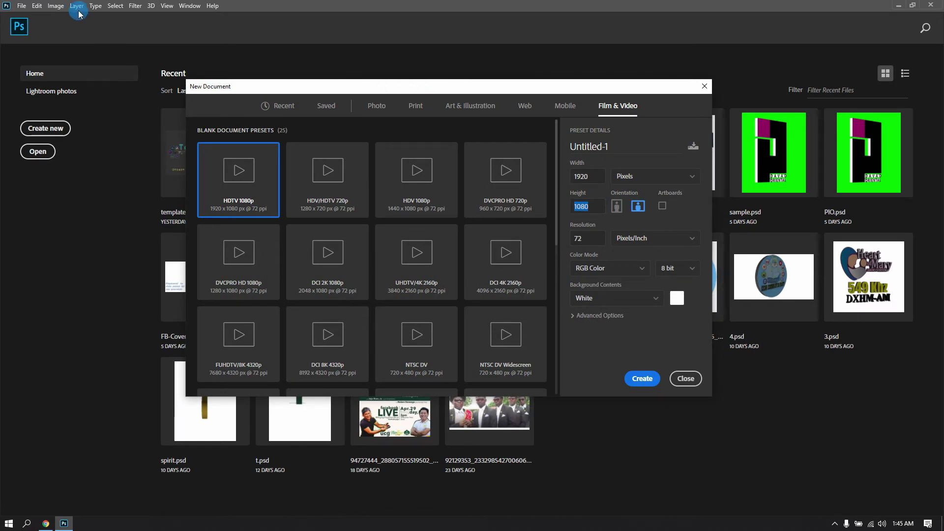
pyautogui.moveTo(286, 90); pyautogui.dragTo(252, 46)
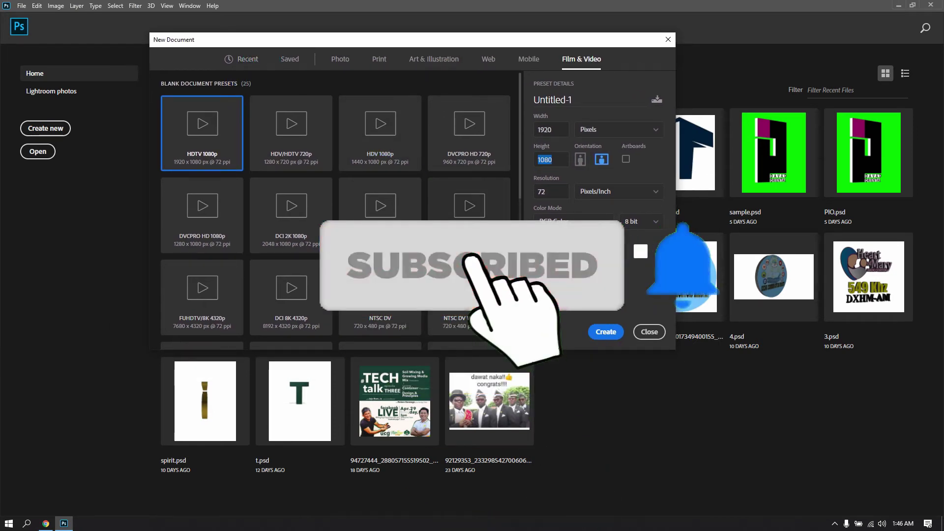
pyautogui.click(649, 332)
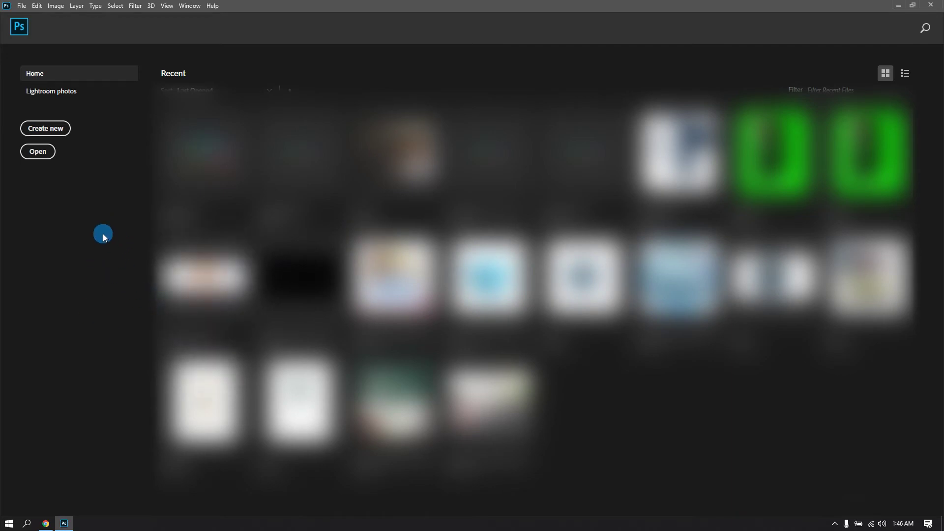
pyautogui.click(932, 6)
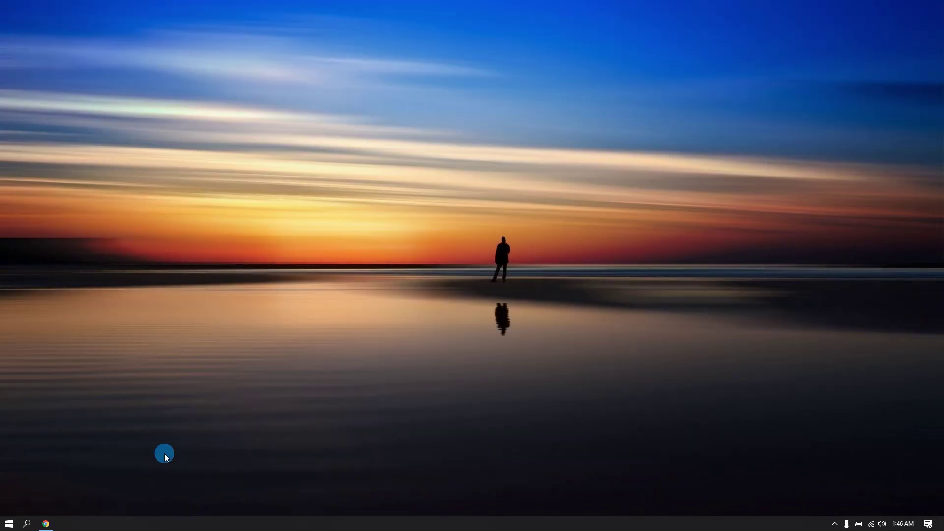
# Step: Switch to Chrome and open google.com in a new tab
pyautogui.click(51, 525)
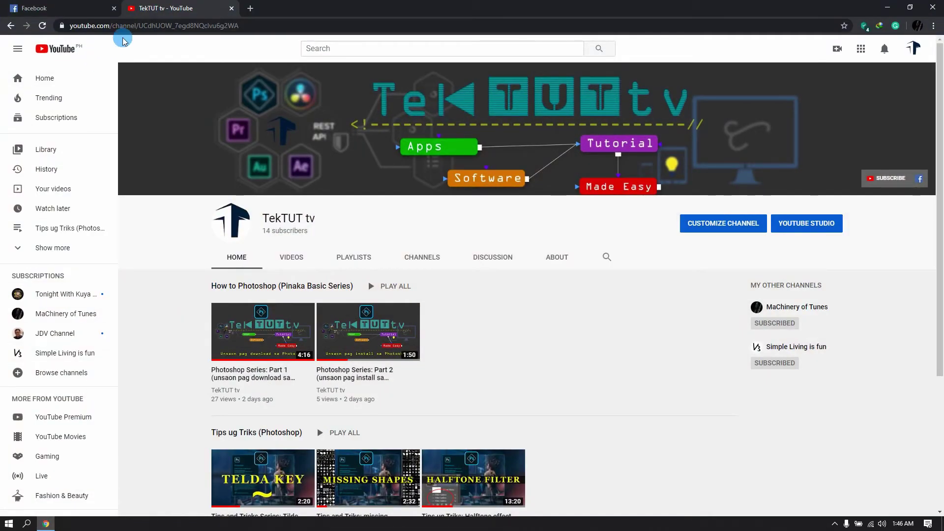
pyautogui.click(251, 8)
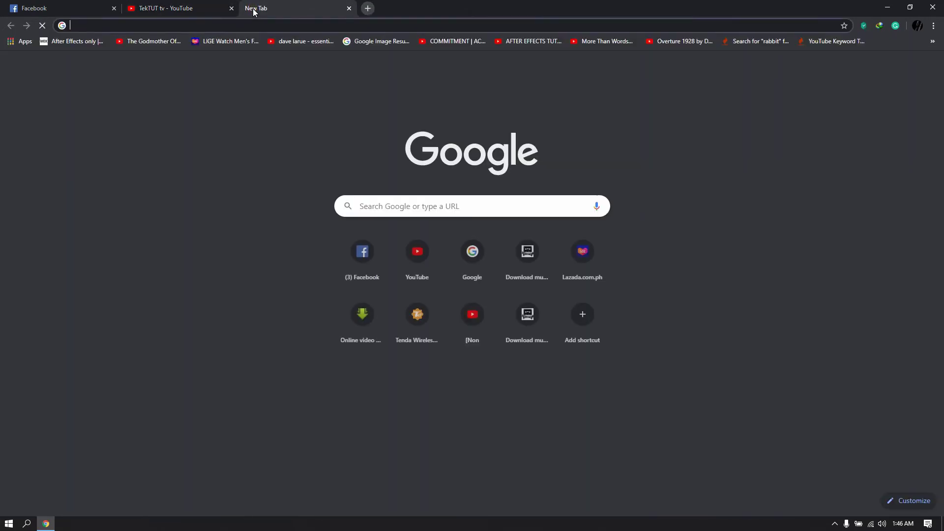
pyautogui.write('g')
pyautogui.press('Return')
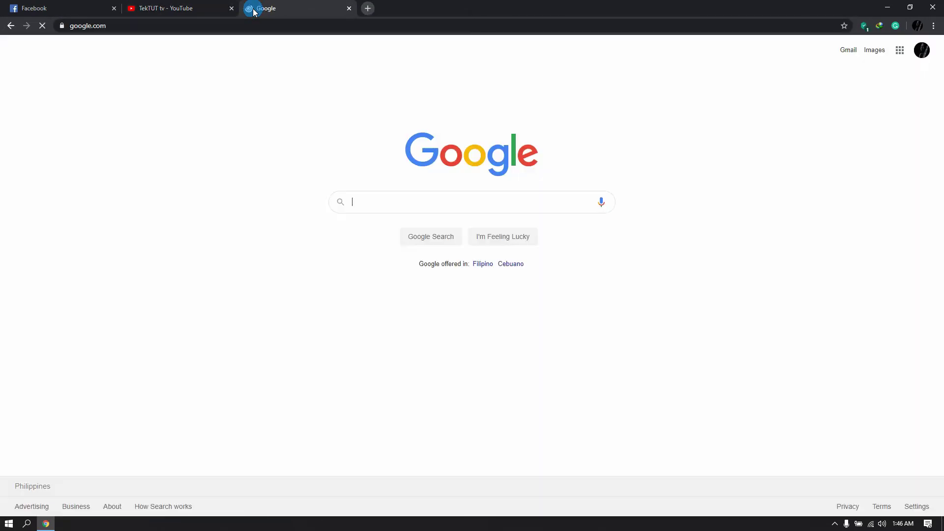
# Step: Search Google Images for "logo" and preview the pink Creative Agency C logo from Shutterstock
pyautogui.click(389, 209)
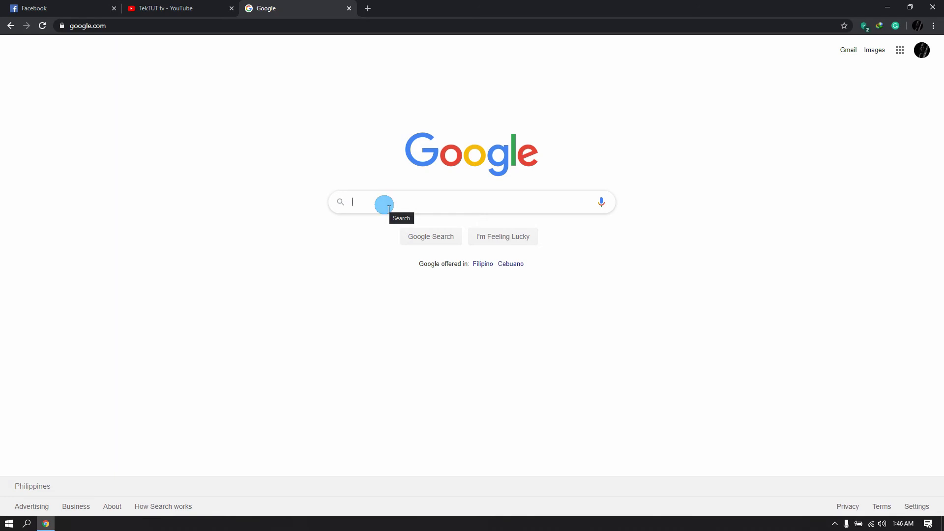
pyautogui.click(389, 209)
pyautogui.click(389, 209)
pyautogui.write('logo')
pyautogui.press('Return')
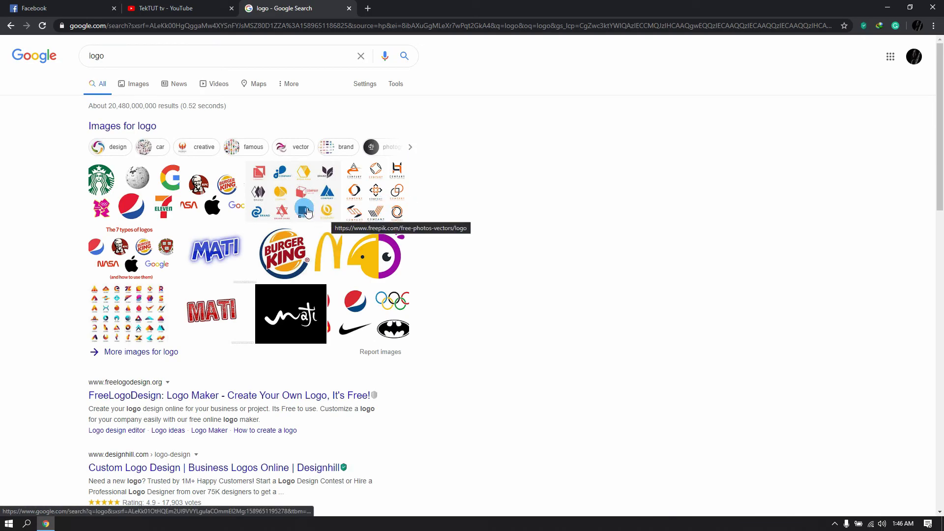
pyautogui.click(138, 83)
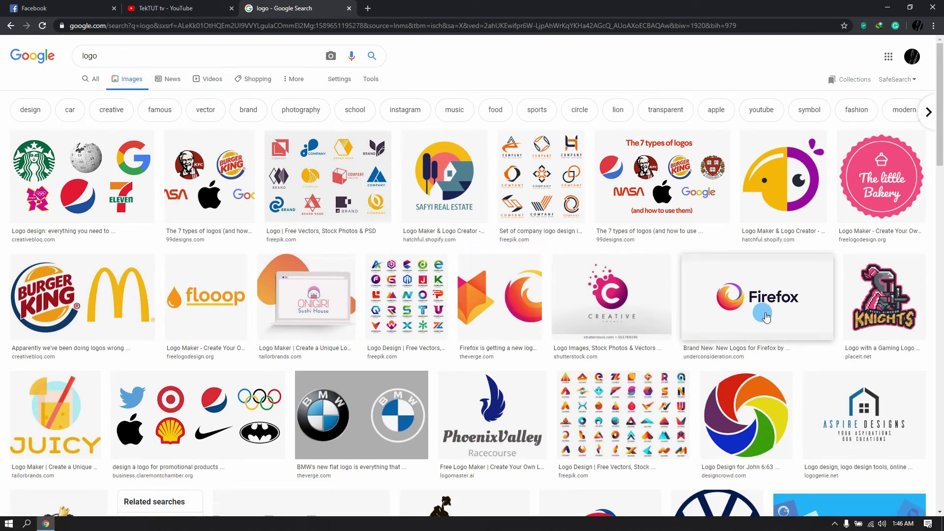
pyautogui.click(624, 290)
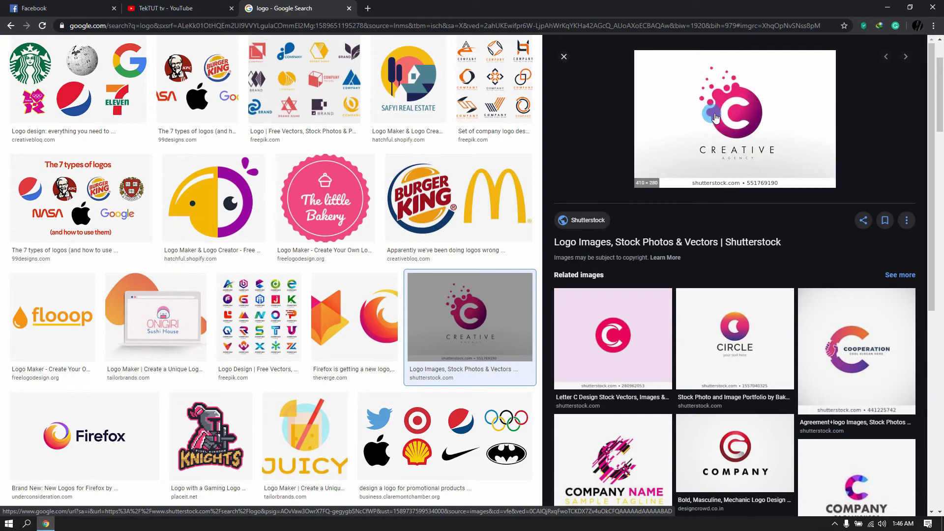
# Step: Open the logo's source page in a separate tab and return to the image results
pyautogui.click(726, 114)
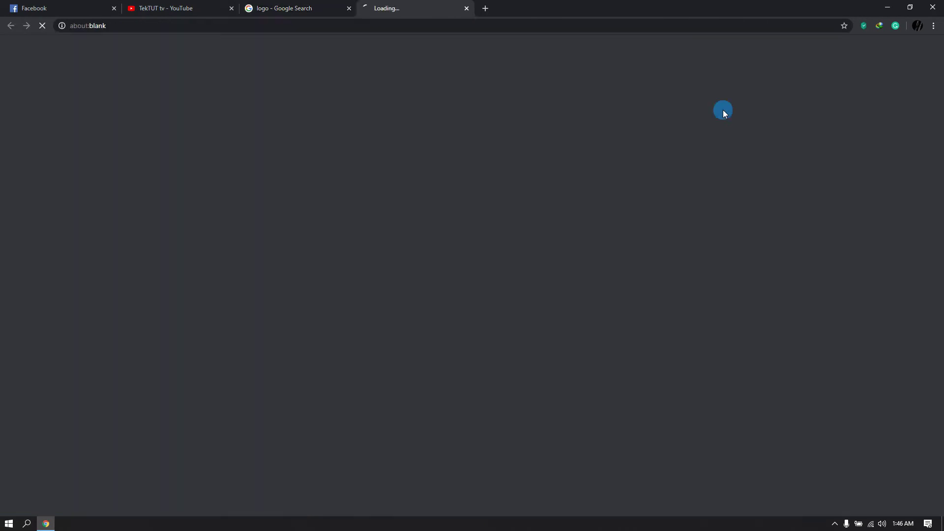
pyautogui.click(305, 8)
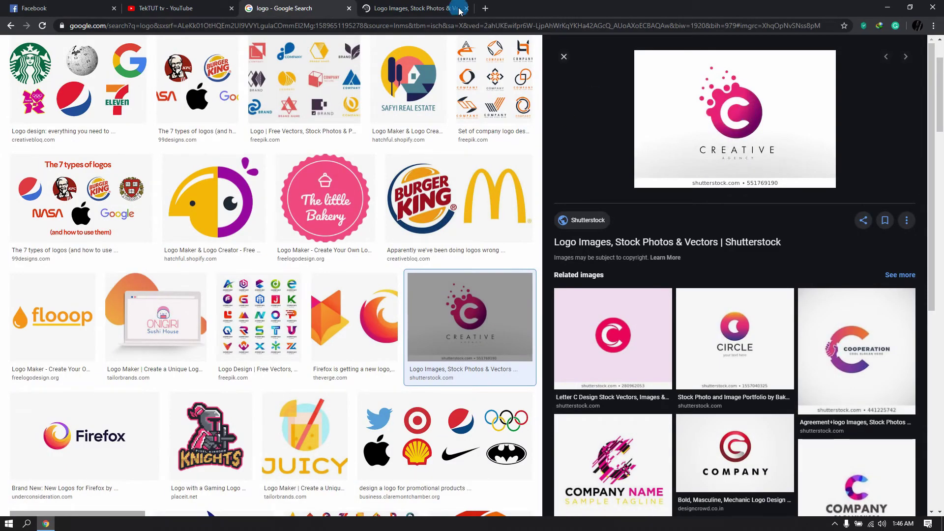
pyautogui.click(427, 6)
pyautogui.click(305, 14)
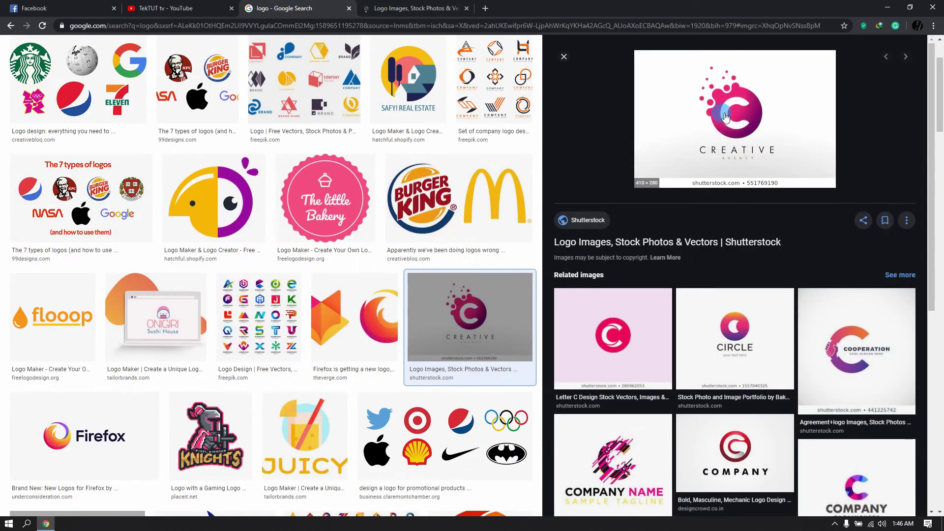
# Step: Copy the previewed Creative Agency logo image to the clipboard and launch Photoshop
pyautogui.rightClick(743, 101)
pyautogui.click(765, 198)
pyautogui.click(765, 199)
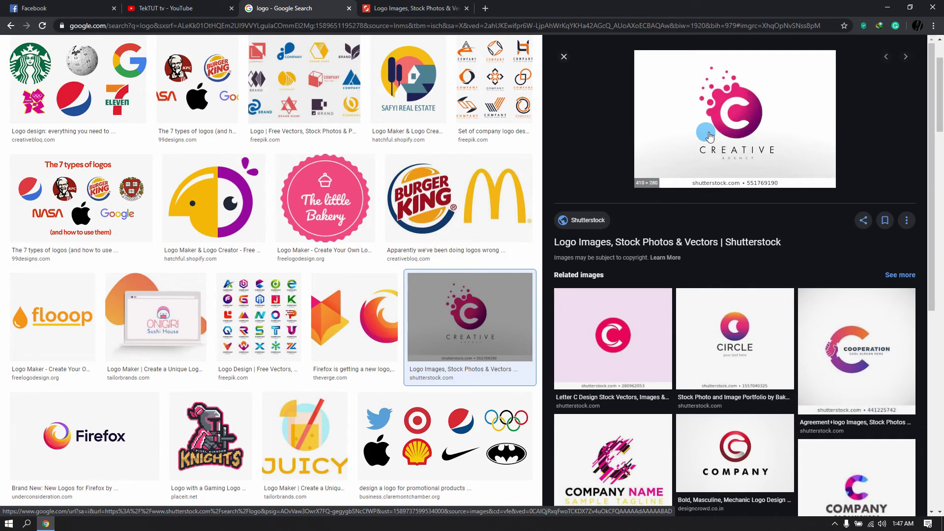
pyautogui.press('super')
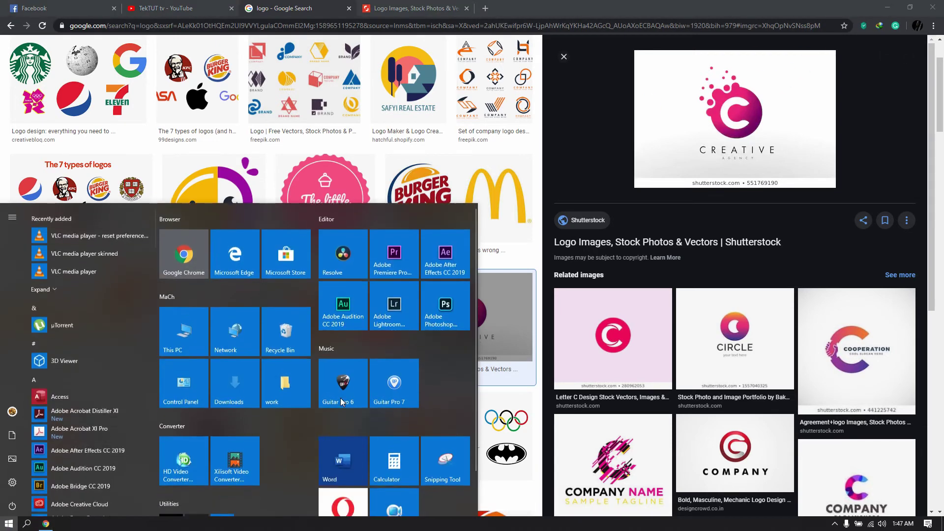
pyautogui.click(454, 323)
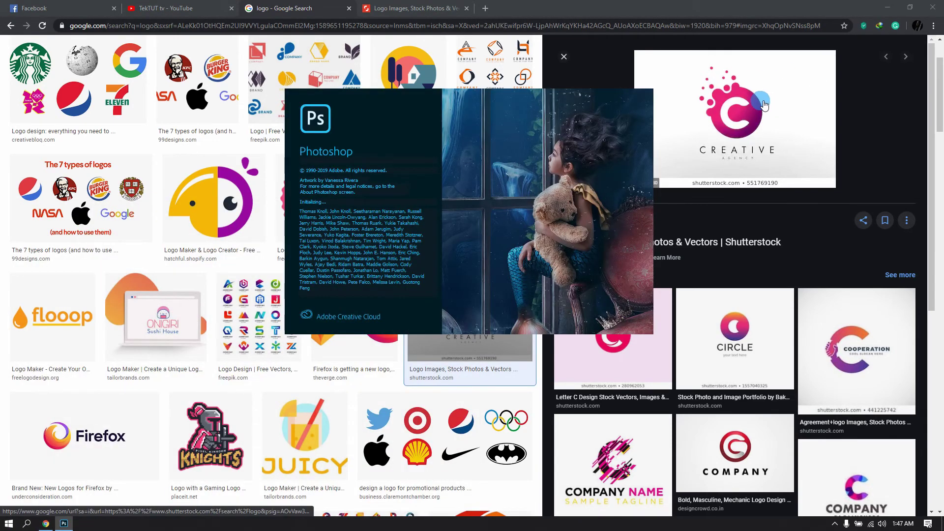
pyautogui.rightClick(729, 110)
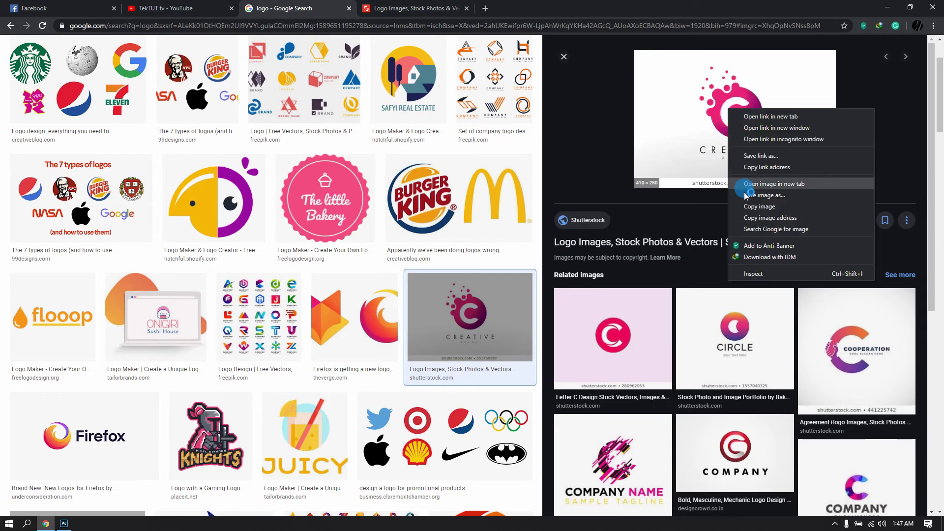
pyautogui.click(746, 213)
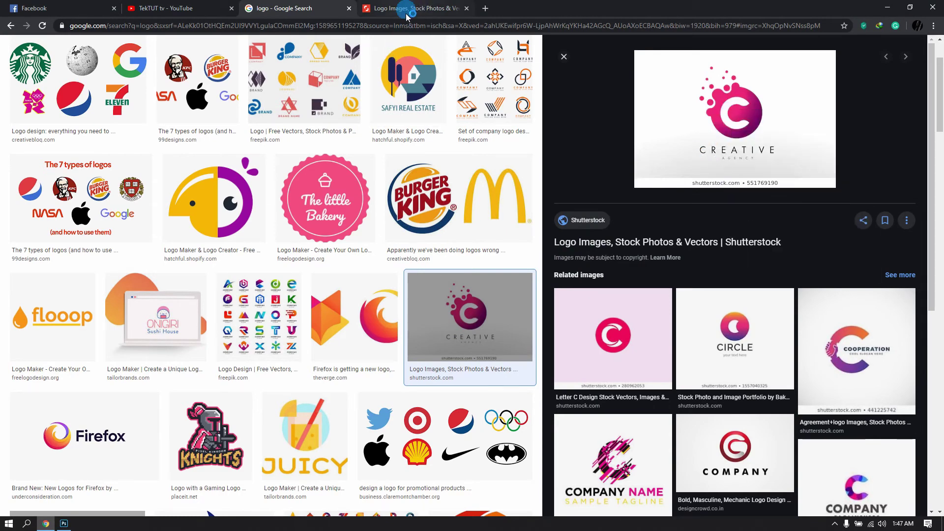
# Step: Switch to Photoshop, create a 410 x 280 px document from the Clipboard preset and paste the copied logo
pyautogui.click(64, 523)
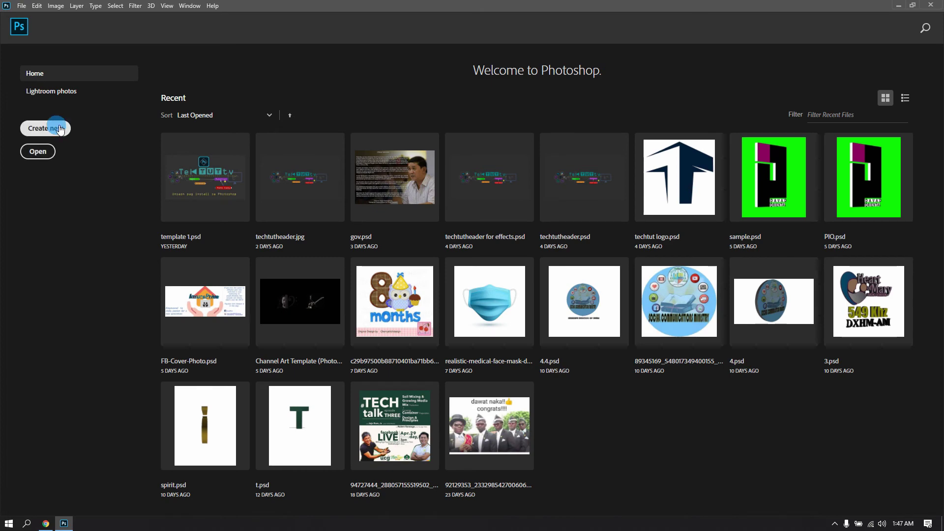
pyautogui.click(54, 129)
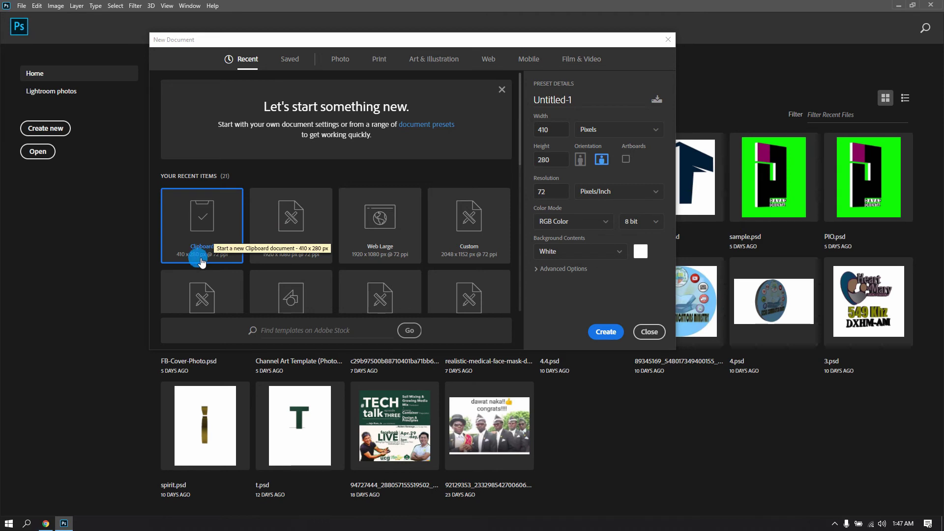
pyautogui.click(543, 132)
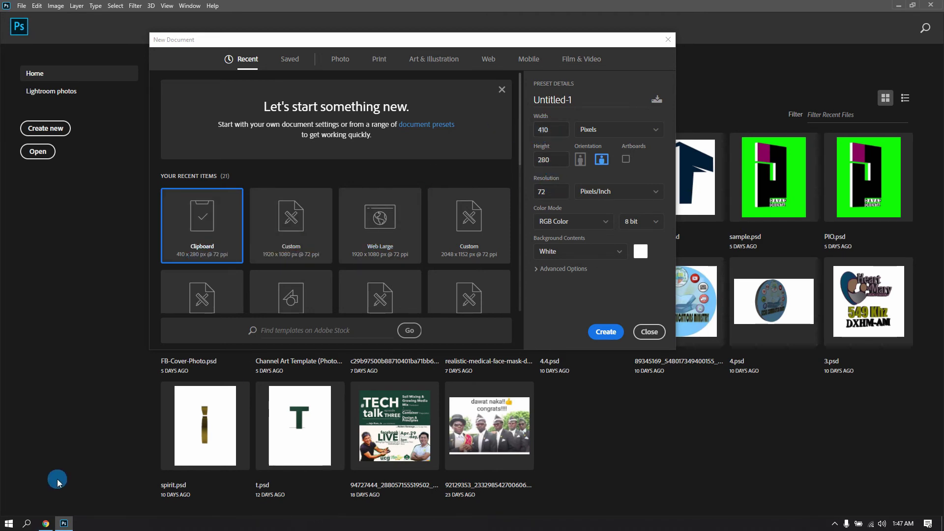
pyautogui.click(46, 523)
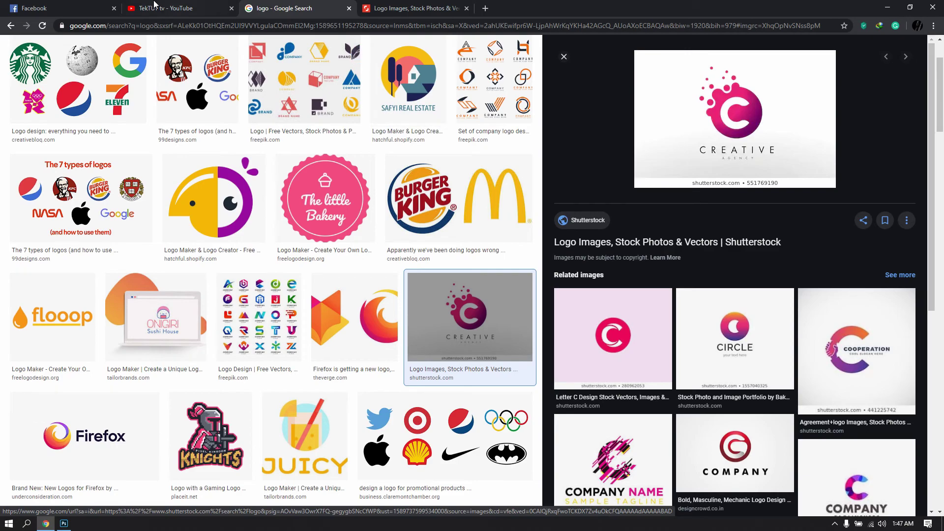
pyautogui.click(74, 525)
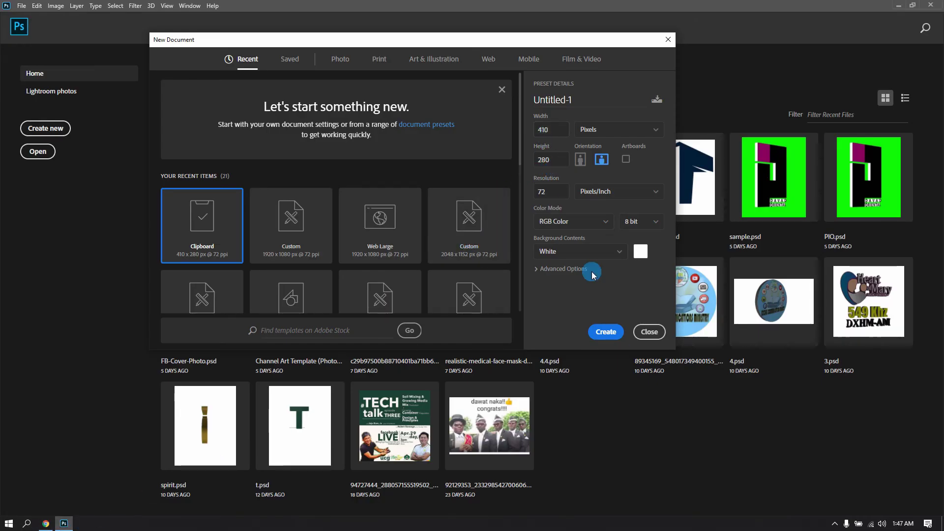
pyautogui.click(607, 332)
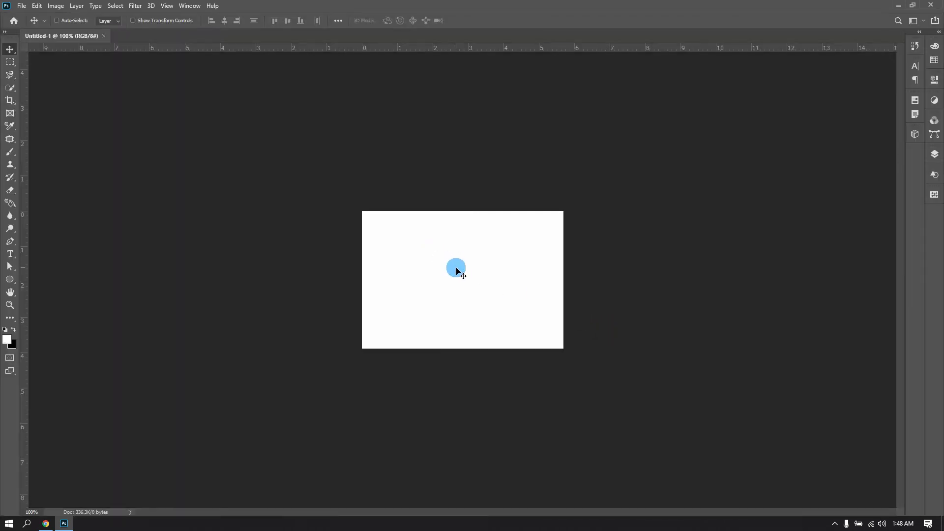
pyautogui.hotkey('ctrl', 'v')
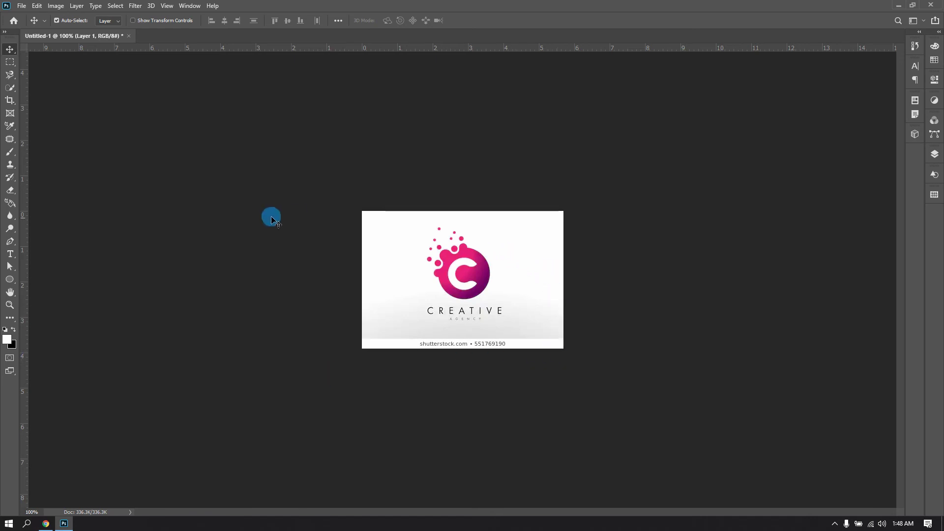
# Step: Create a second document from the 410 x 280 px Clipboard preset and paste the logo into it
pyautogui.click(22, 6)
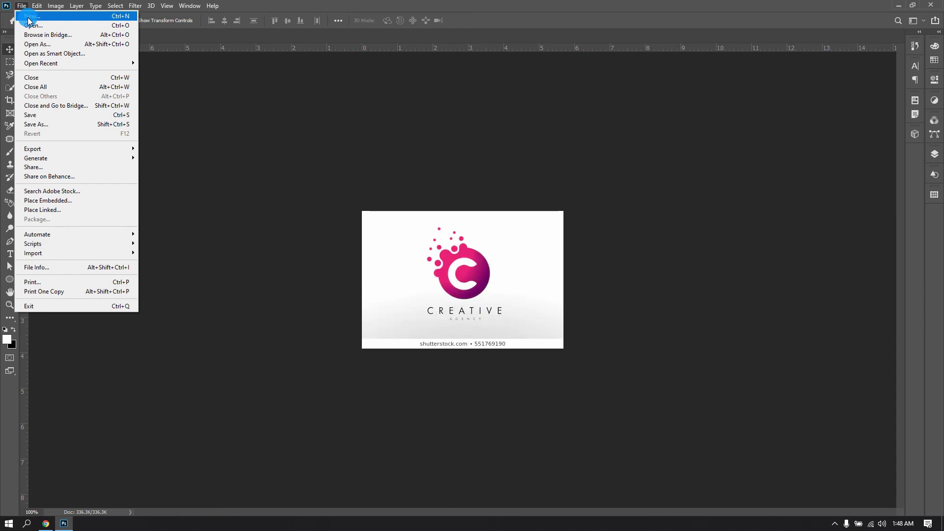
pyautogui.click(46, 522)
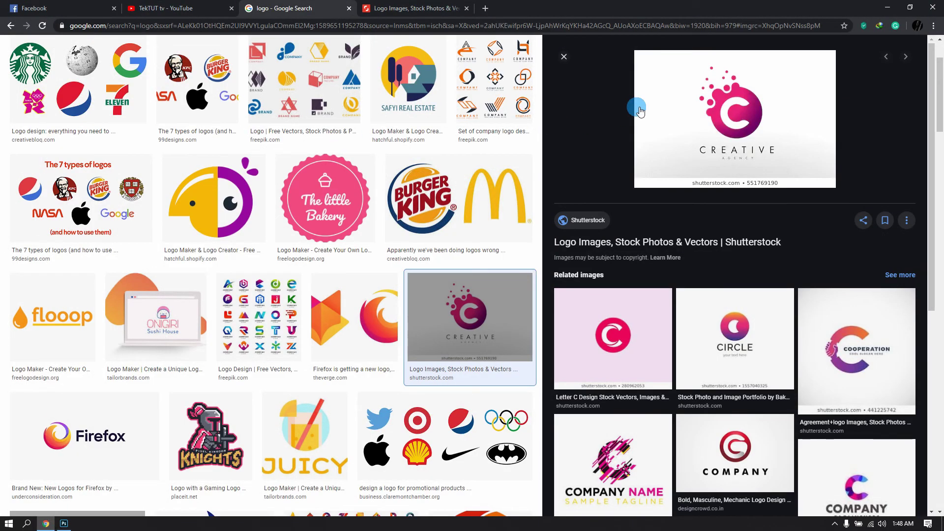
pyautogui.click(64, 523)
pyautogui.click(21, 9)
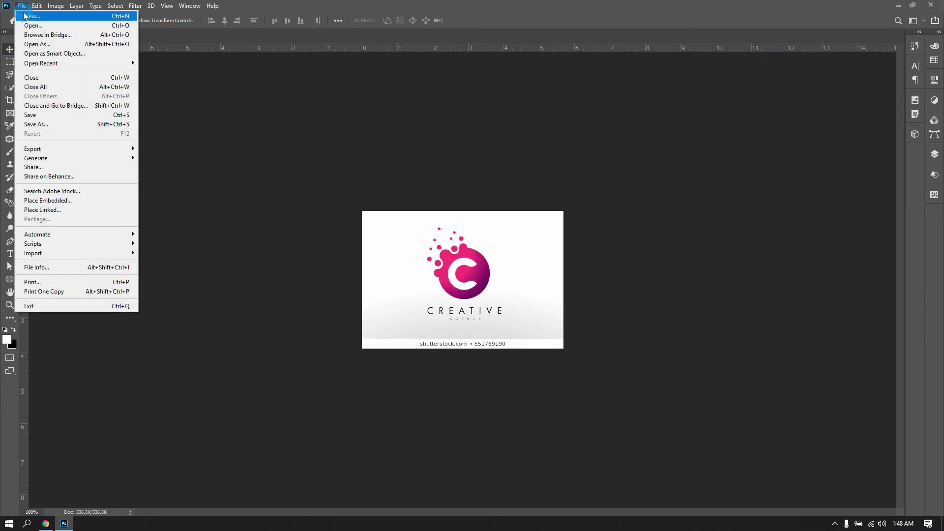
pyautogui.click(28, 20)
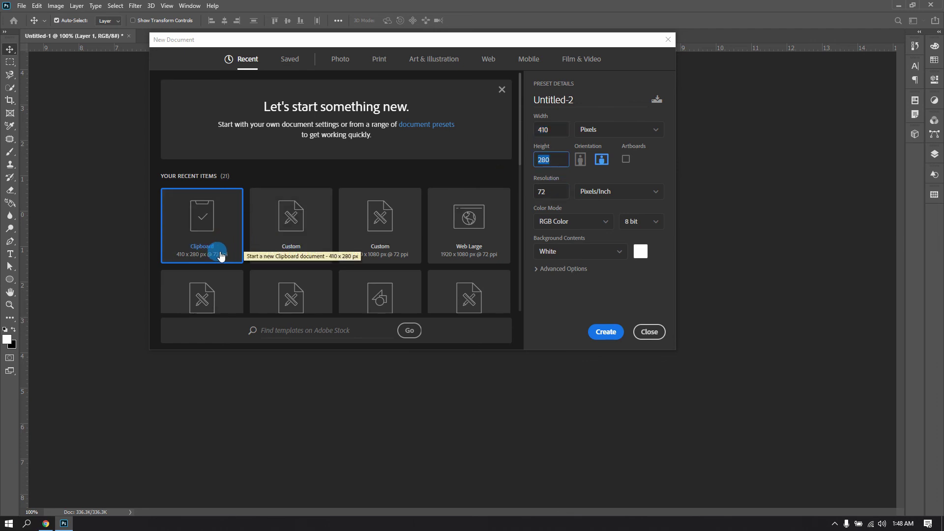
pyautogui.click(606, 333)
pyautogui.click(545, 320)
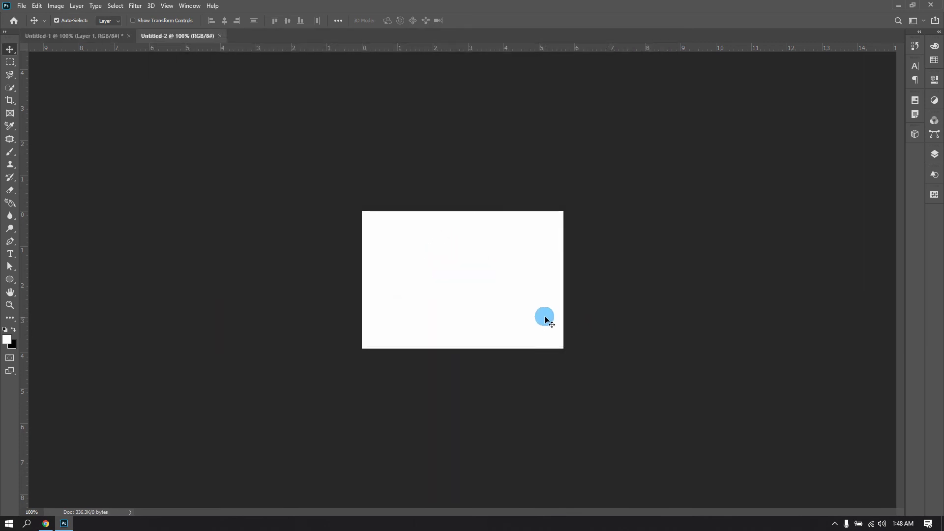
pyautogui.hotkey('ctrl', 'v')
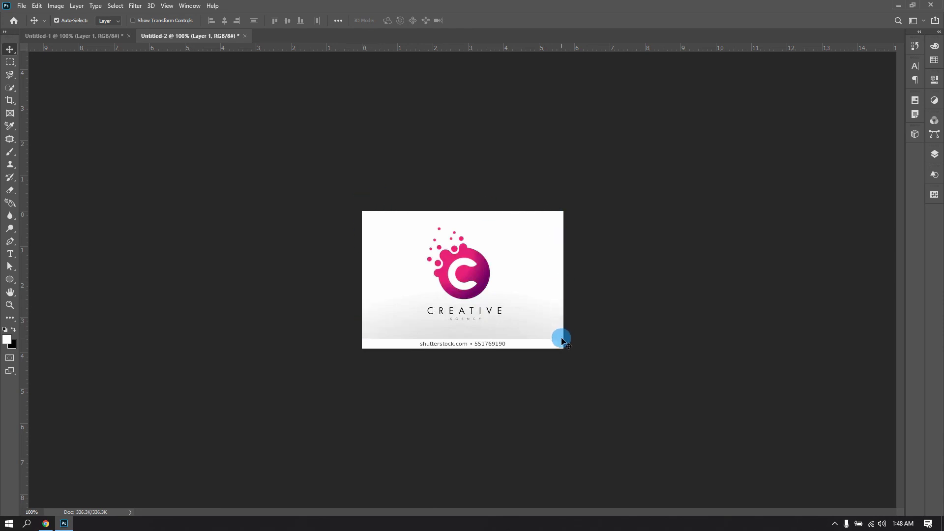
# Step: Create a Letter document of 8.5 x 11 in at 300 ppi from the Print presets and paste the logo
pyautogui.click(22, 5)
pyautogui.click(29, 16)
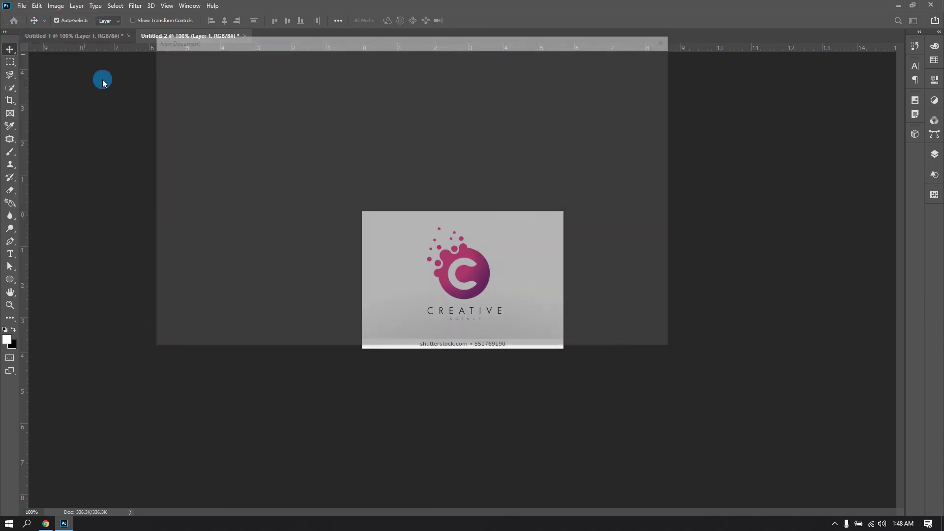
pyautogui.moveTo(236, 43); pyautogui.dragTo(166, 113)
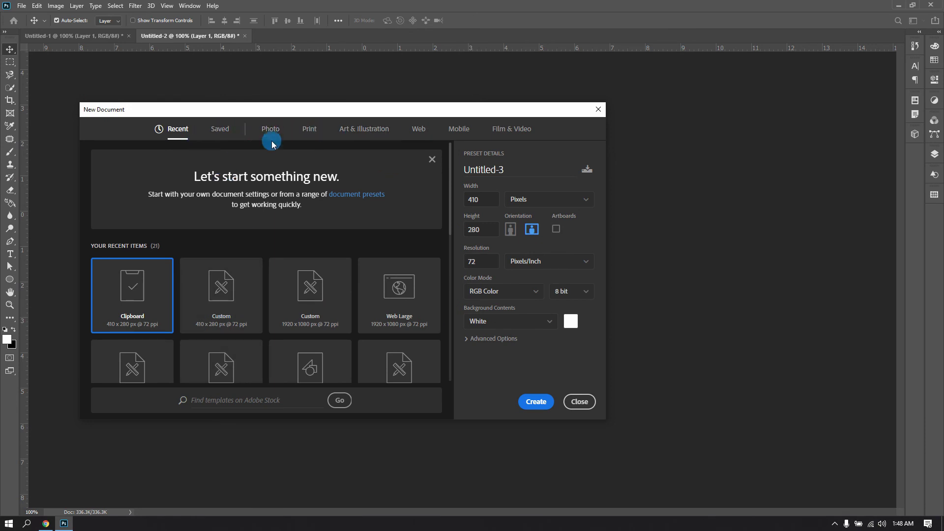
pyautogui.click(309, 132)
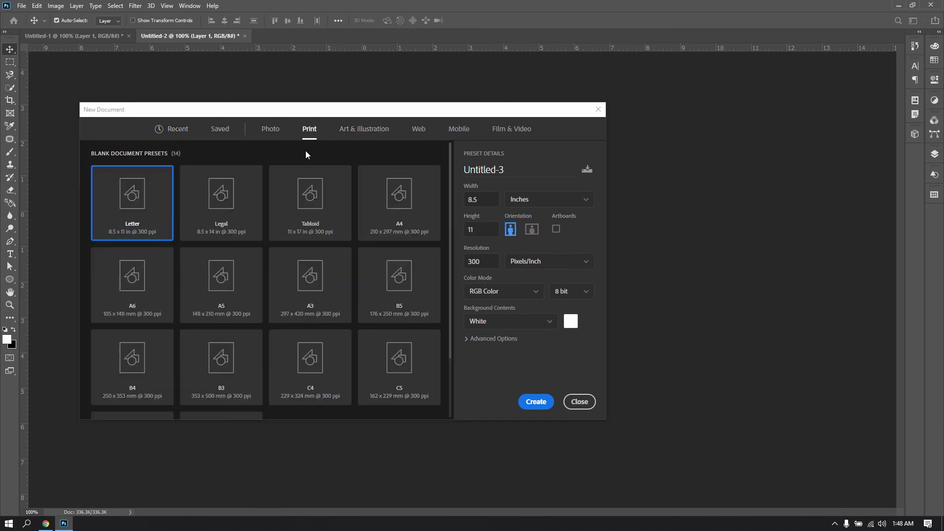
pyautogui.click(528, 401)
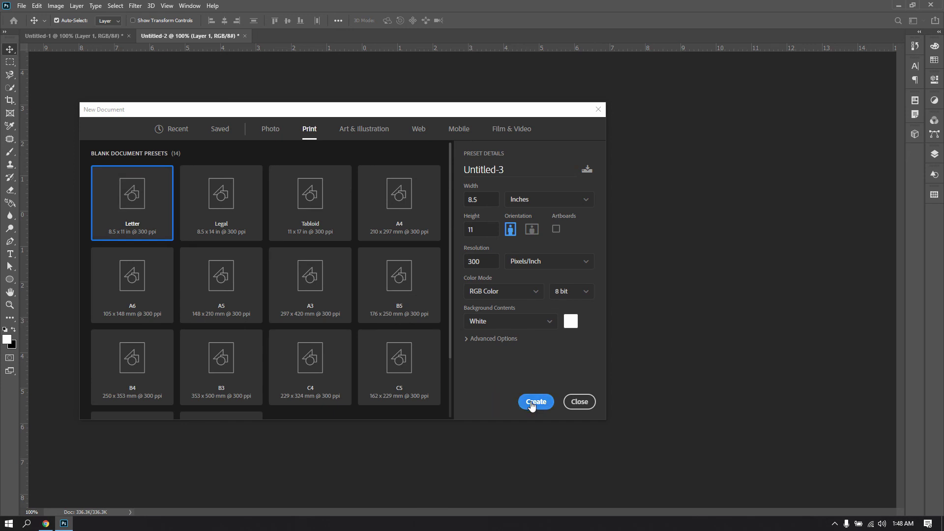
pyautogui.hotkey('ctrl', 'v')
pyautogui.click(464, 284)
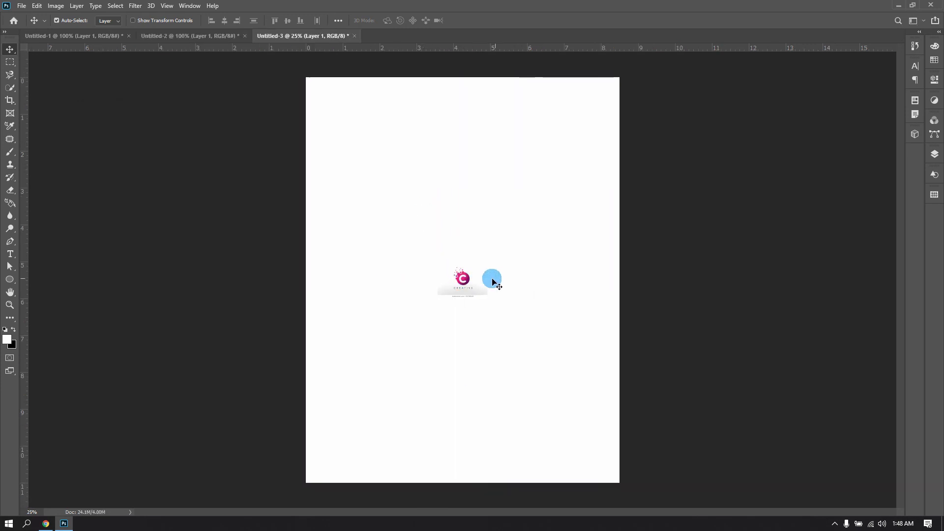
# Step: Start another new document, compare the Print presets, and return to the recent 410 x 280 px Clipboard preset
pyautogui.click(22, 6)
pyautogui.click(27, 19)
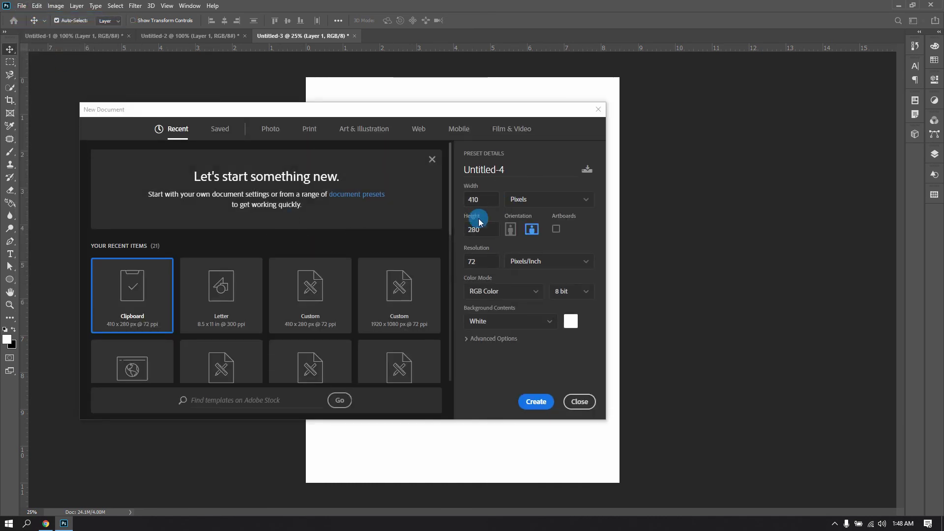
pyautogui.click(307, 129)
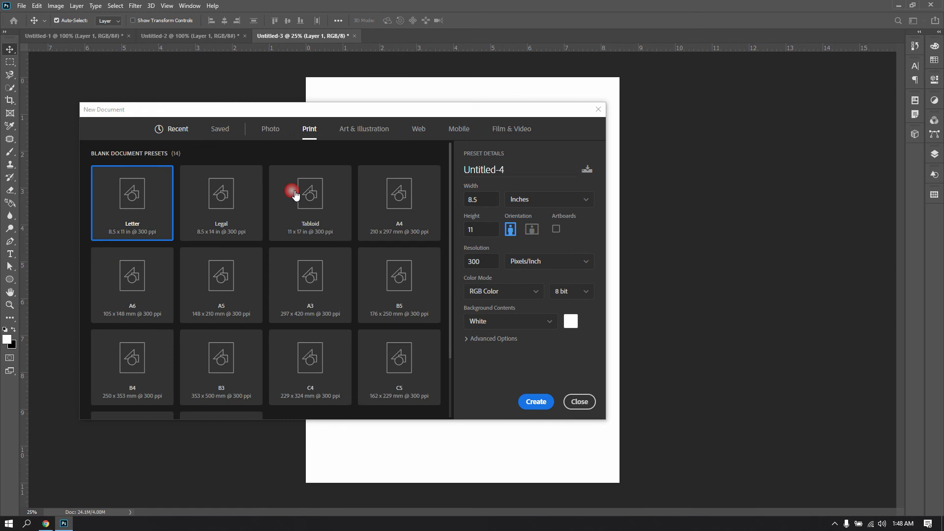
pyautogui.click(178, 130)
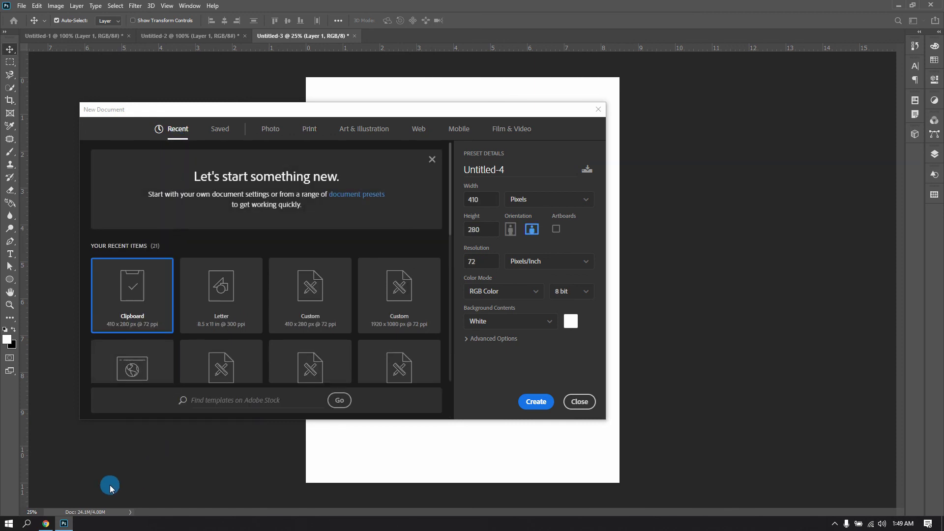
pyautogui.click(52, 523)
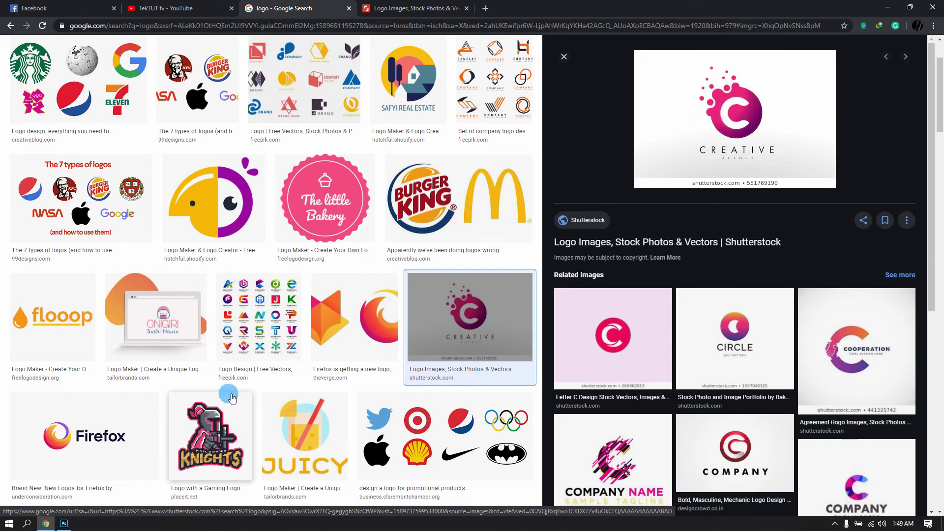
pyautogui.click(64, 523)
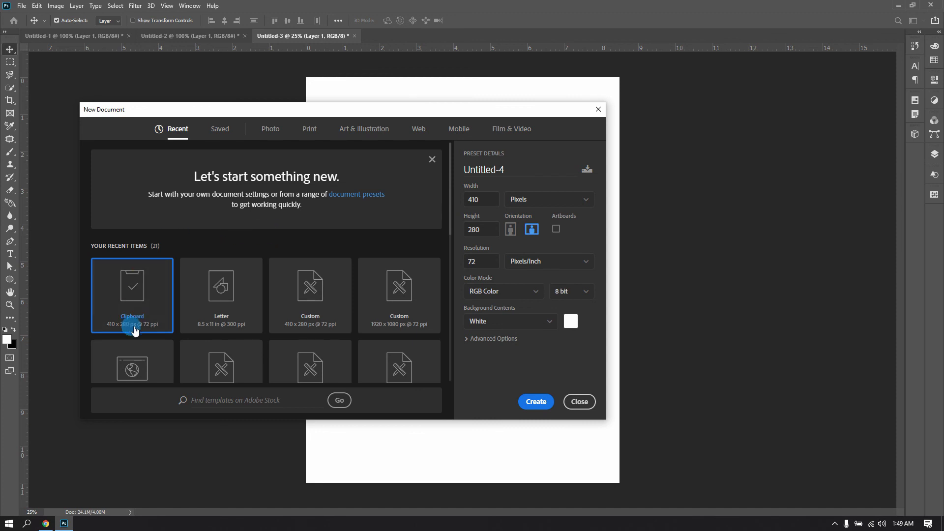
pyautogui.moveTo(222, 114); pyautogui.dragTo(259, 94)
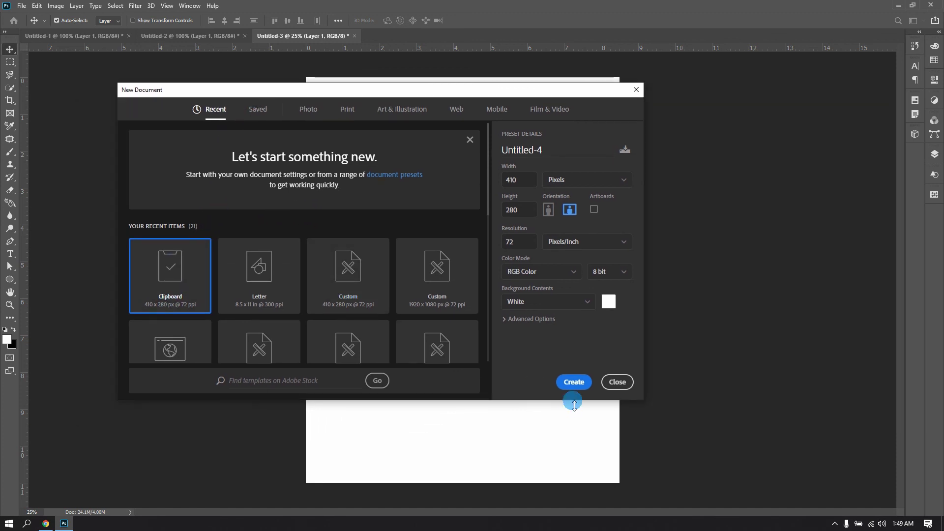